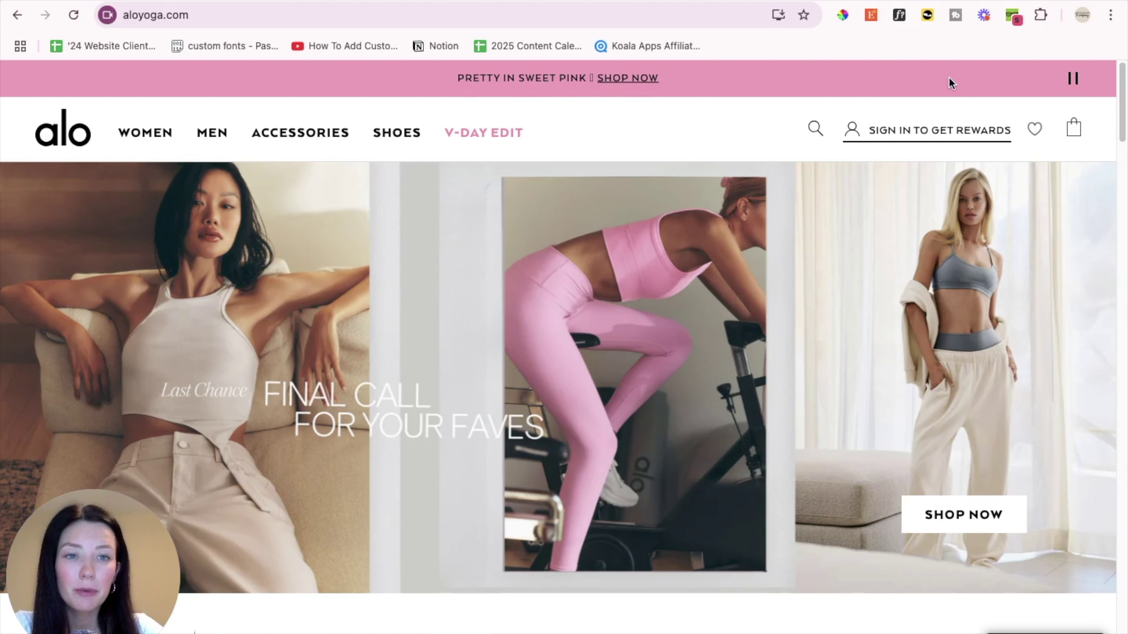
Step: Open the Koala Inspector extension on the Alo Yoga store and review its store overview and Shopify applications
click(1014, 17)
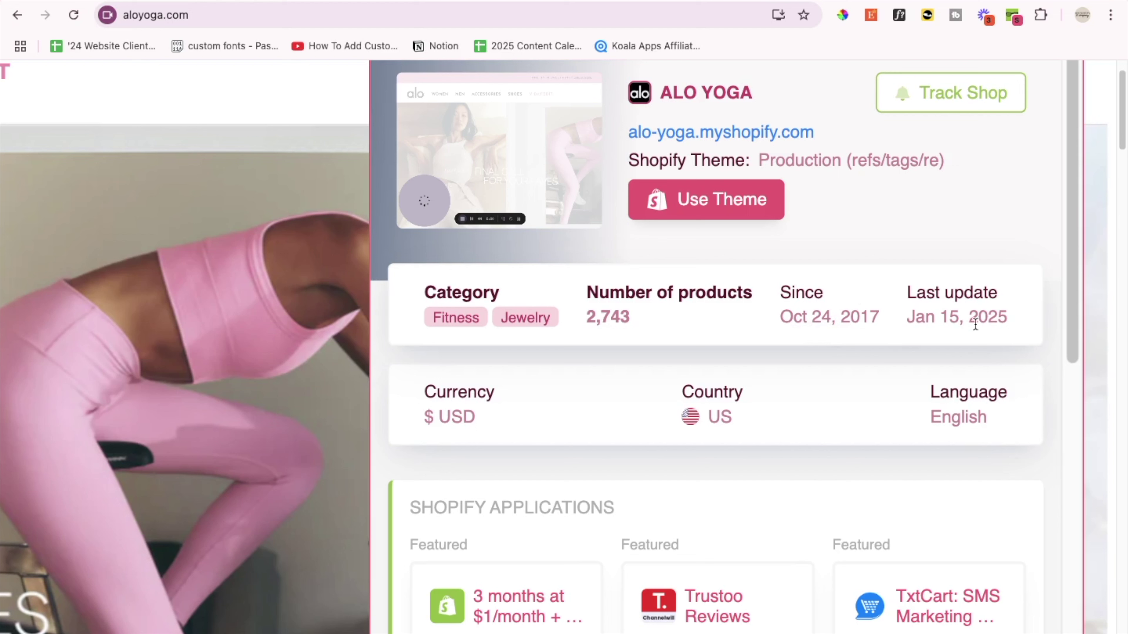
scroll(1020, 322, up, 1)
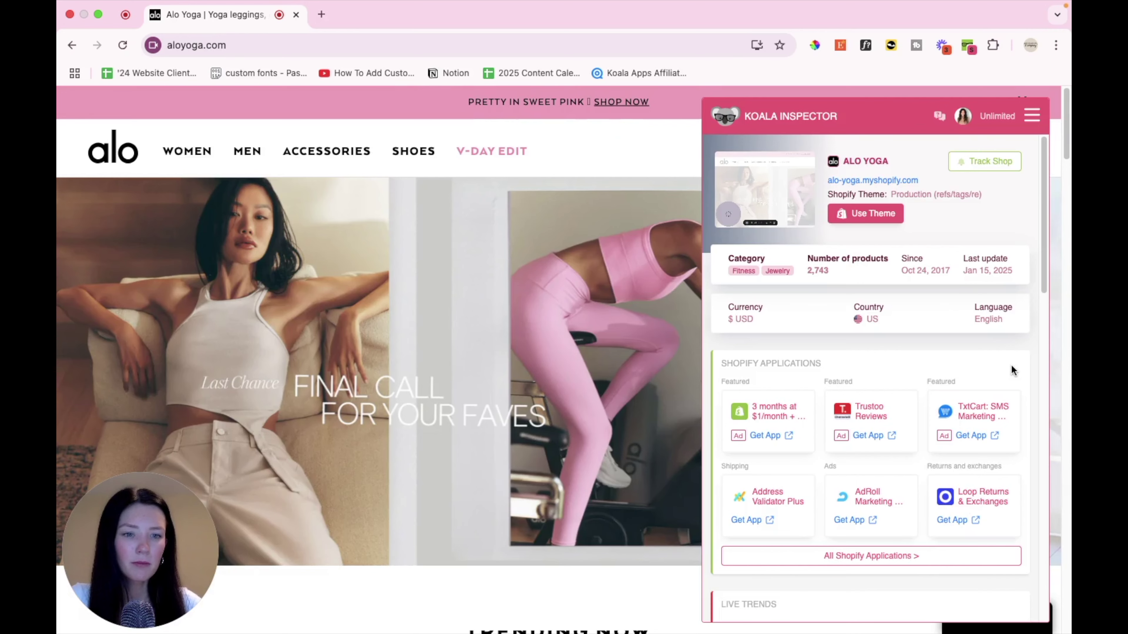
scroll(1013, 368, down, 3)
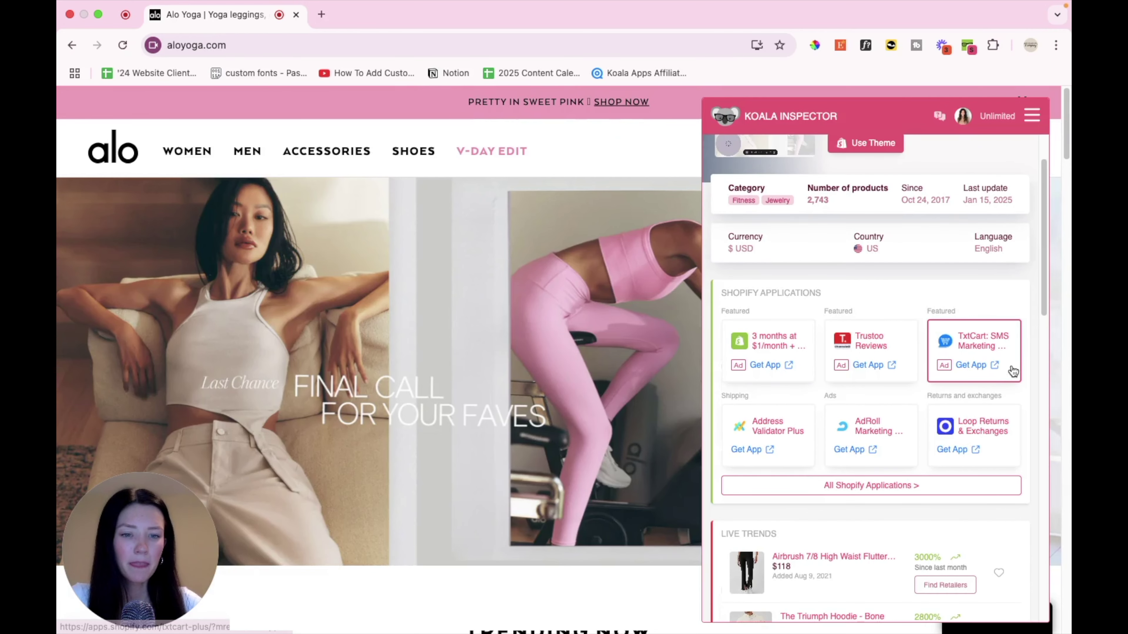
scroll(1013, 371, down, 1)
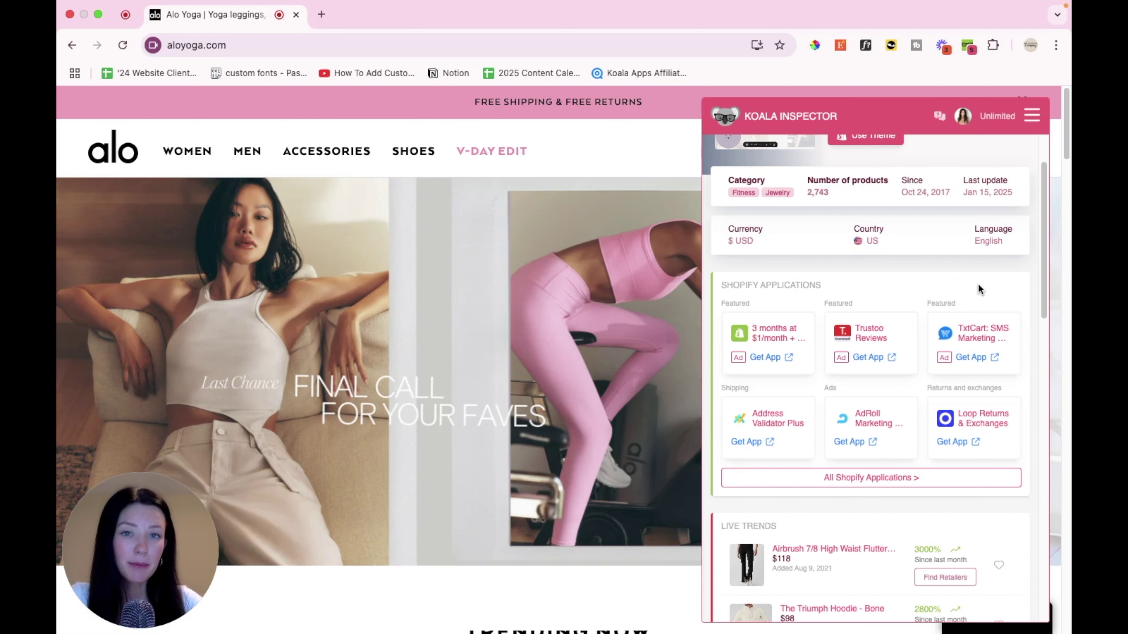
scroll(997, 291, down, 1)
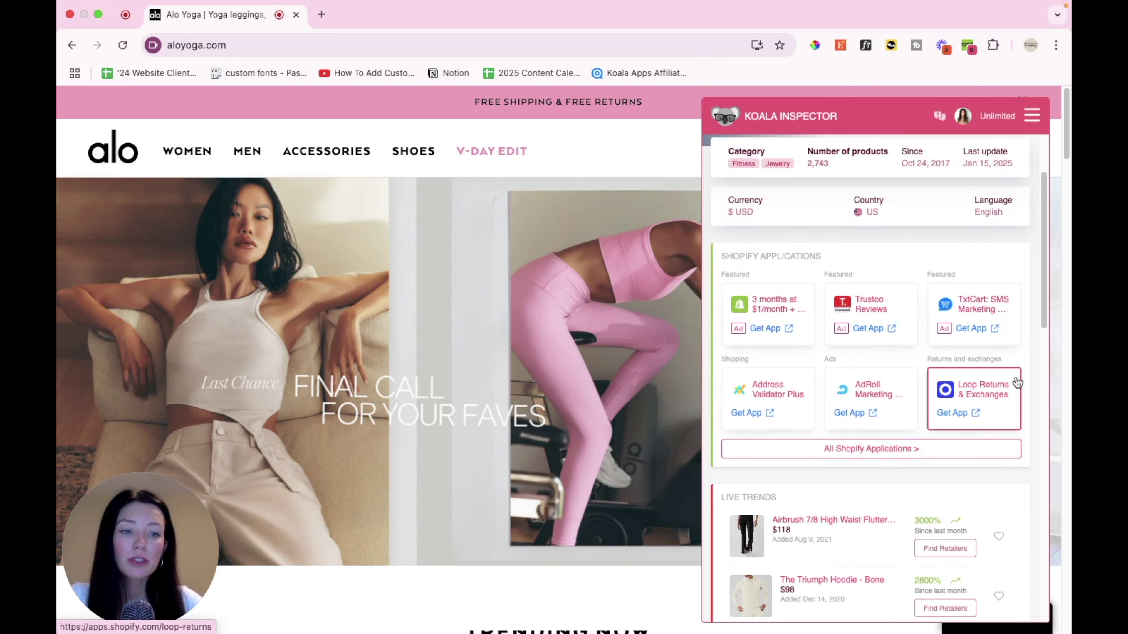
scroll(1021, 355, down, 1)
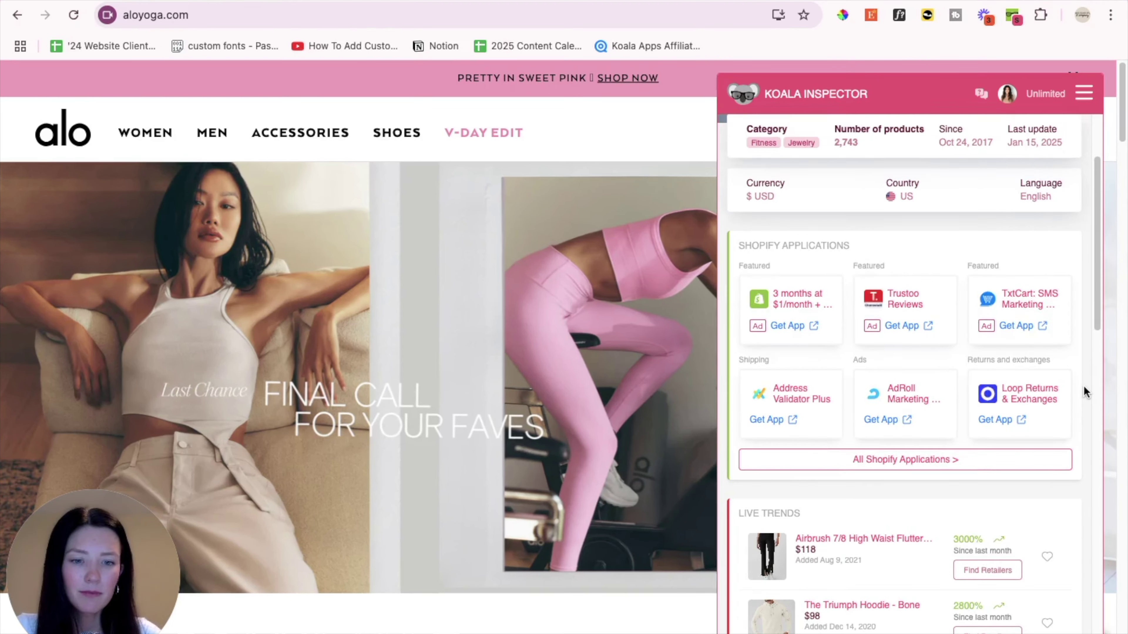
Step: Examine the trending products in the Live Trends section, including their prices, added dates and growth since last month
scroll(1030, 377, down, 2)
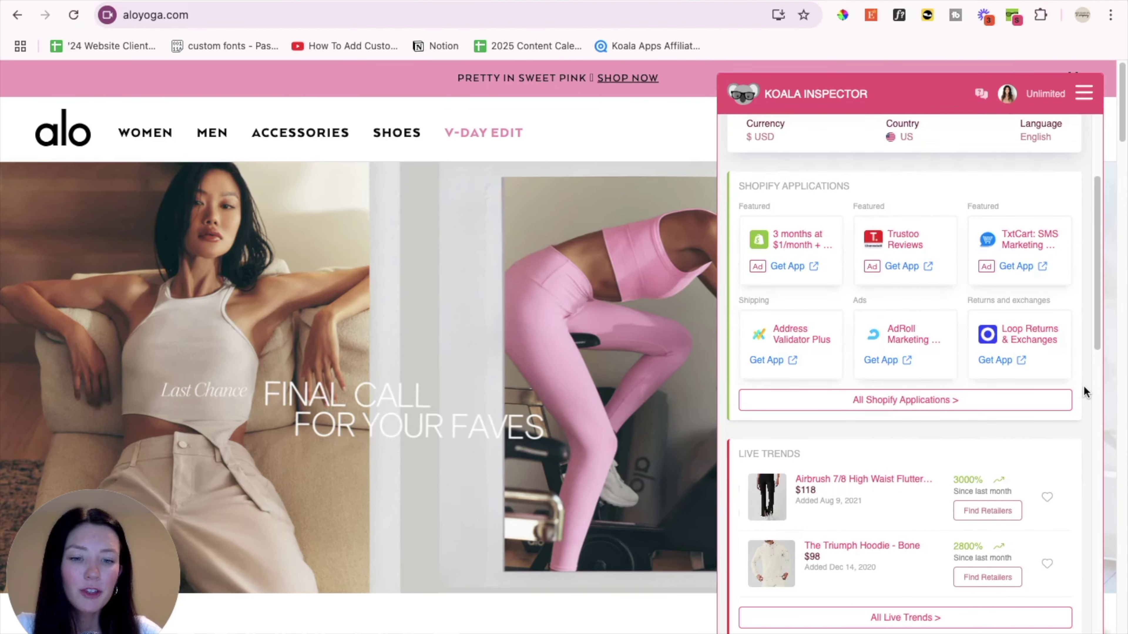
scroll(1083, 385, down, 4)
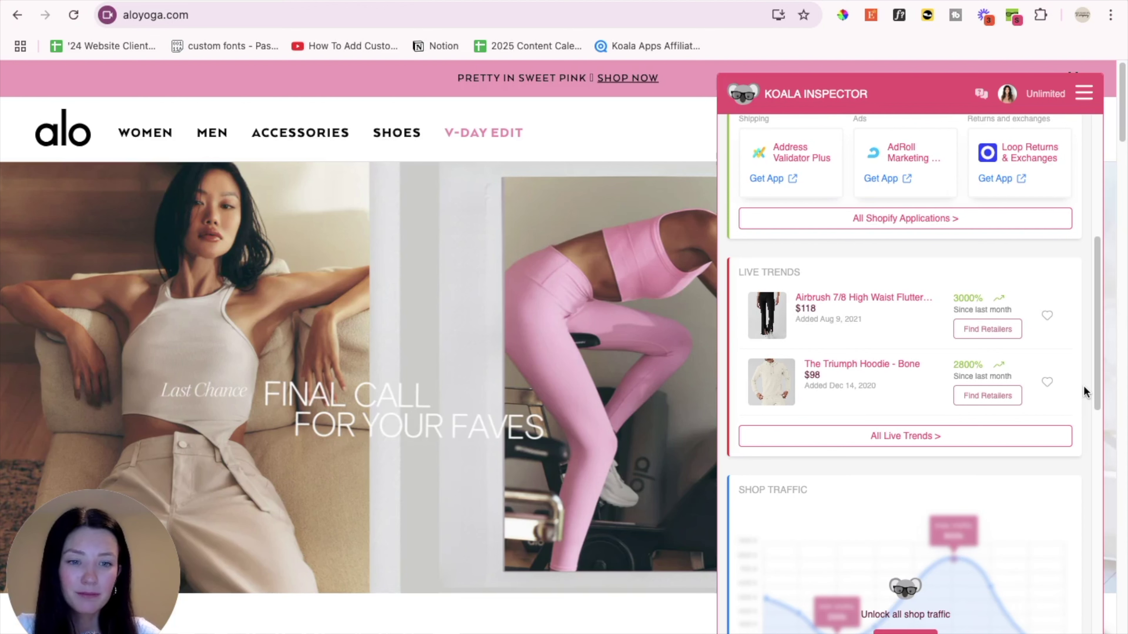
scroll(861, 345, up, 5)
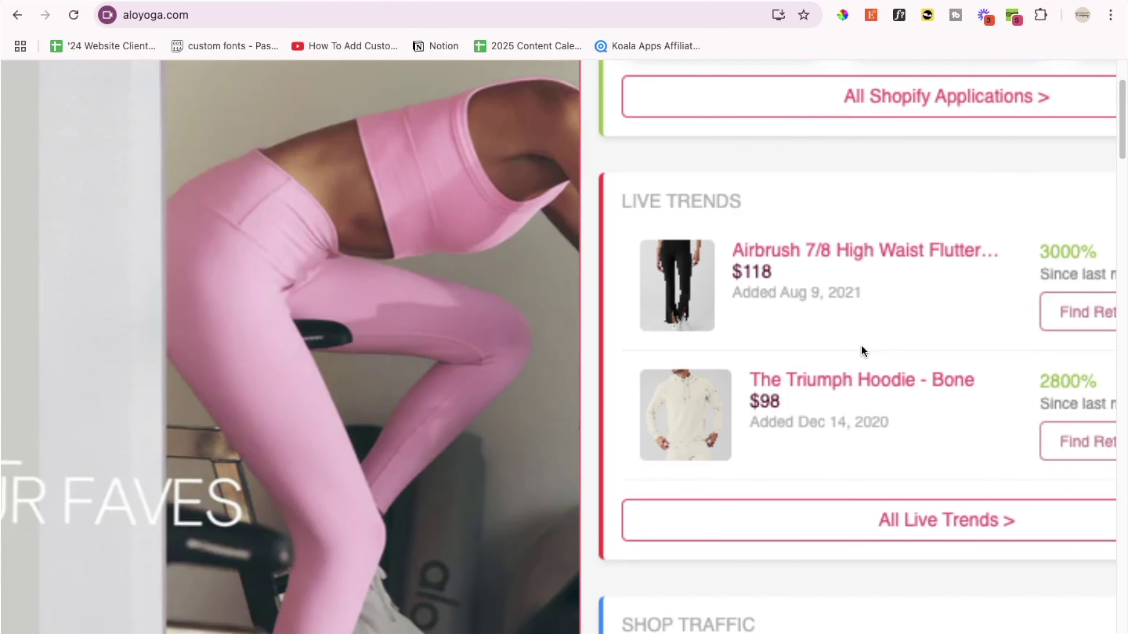
scroll(861, 350, down, 5)
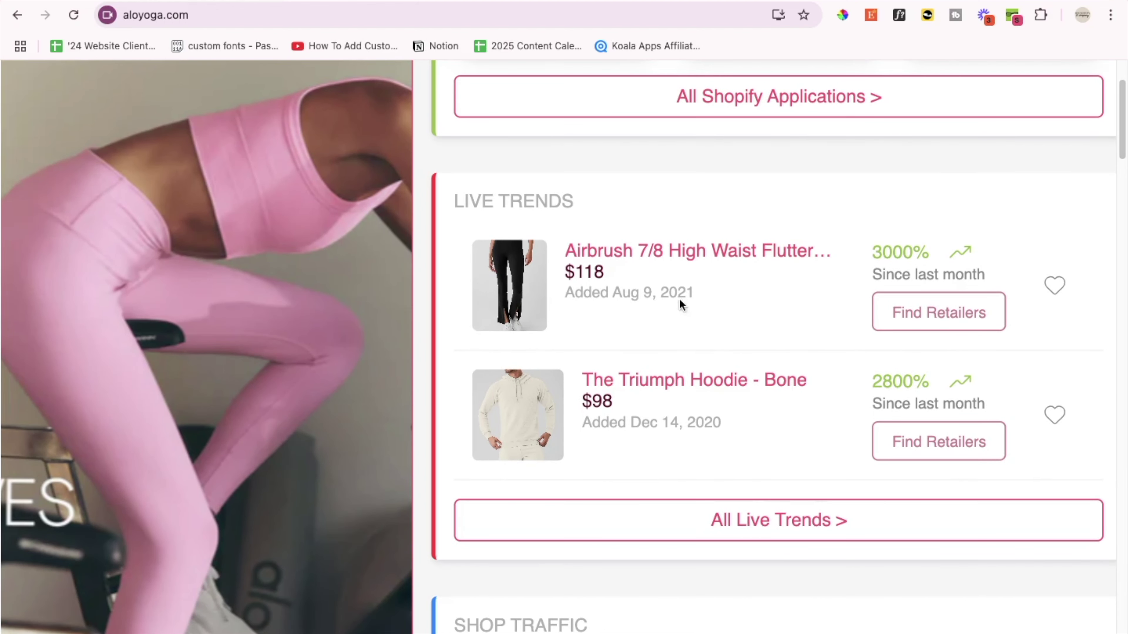
scroll(686, 302, right, 2)
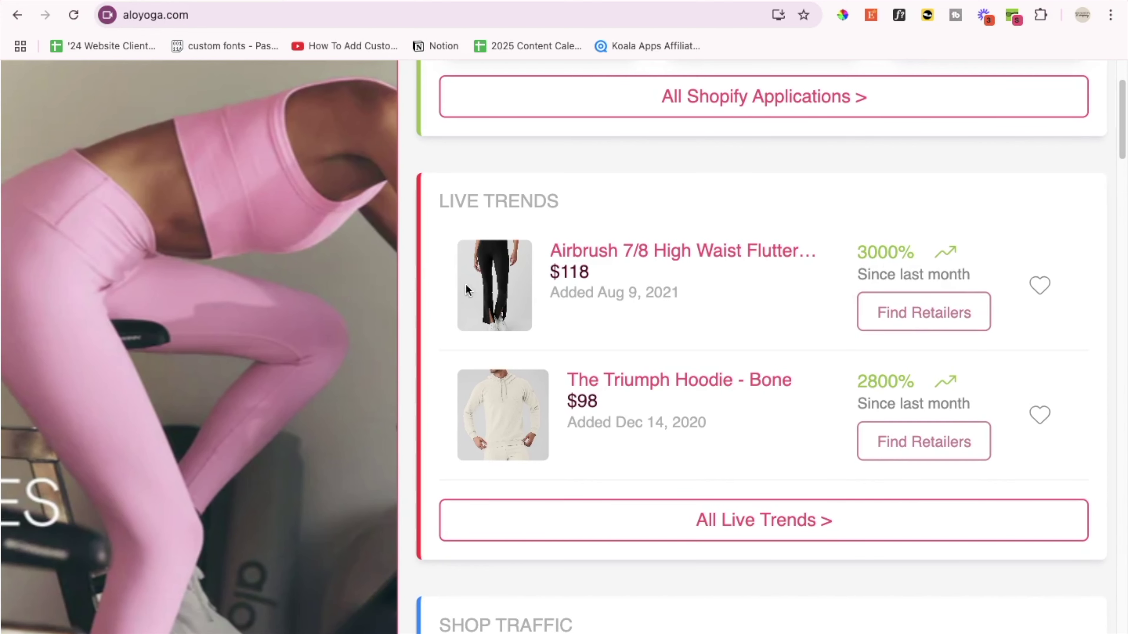
mouse_move(498, 287)
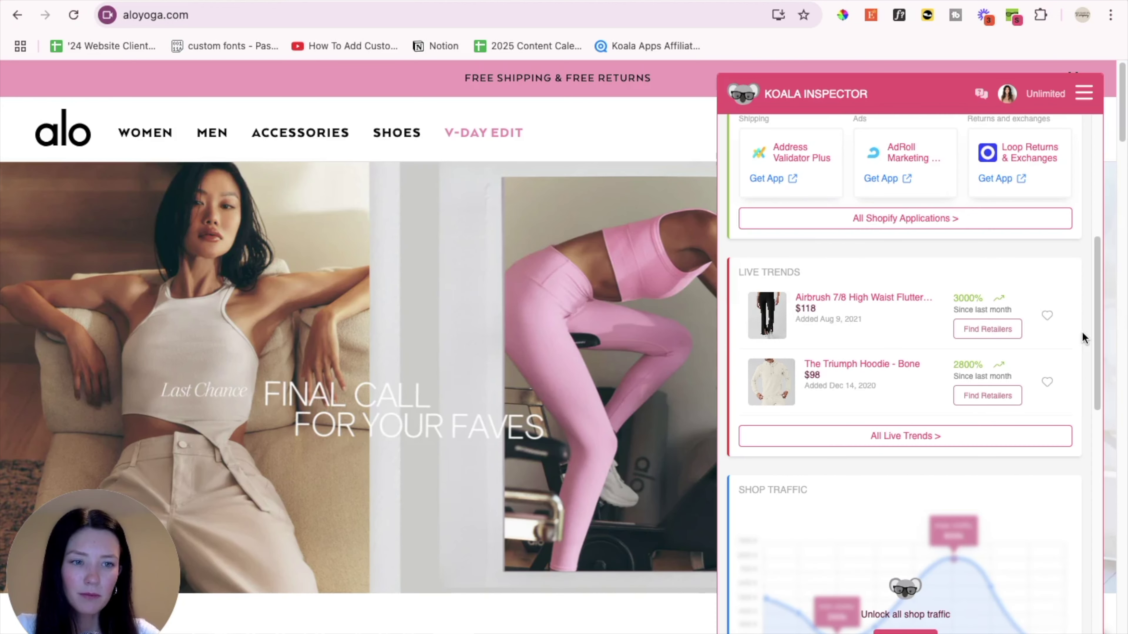
Step: Show the store's full shop traffic data and review the average monthly traffic, visit duration and bounce rate
scroll(1082, 331, down, 3)
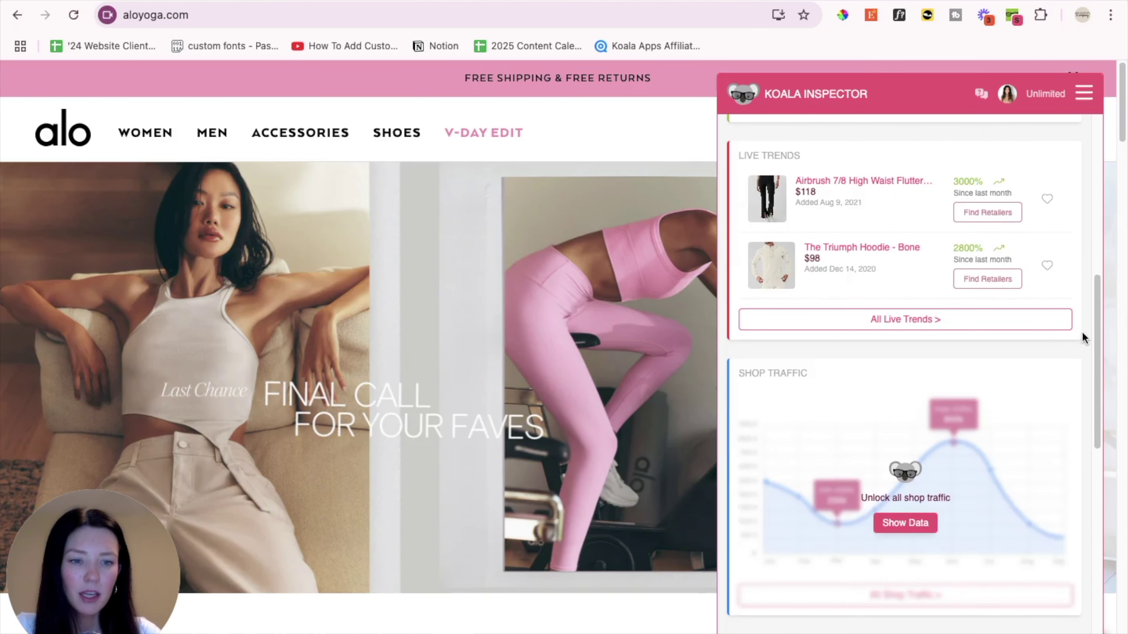
scroll(1082, 332, down, 2)
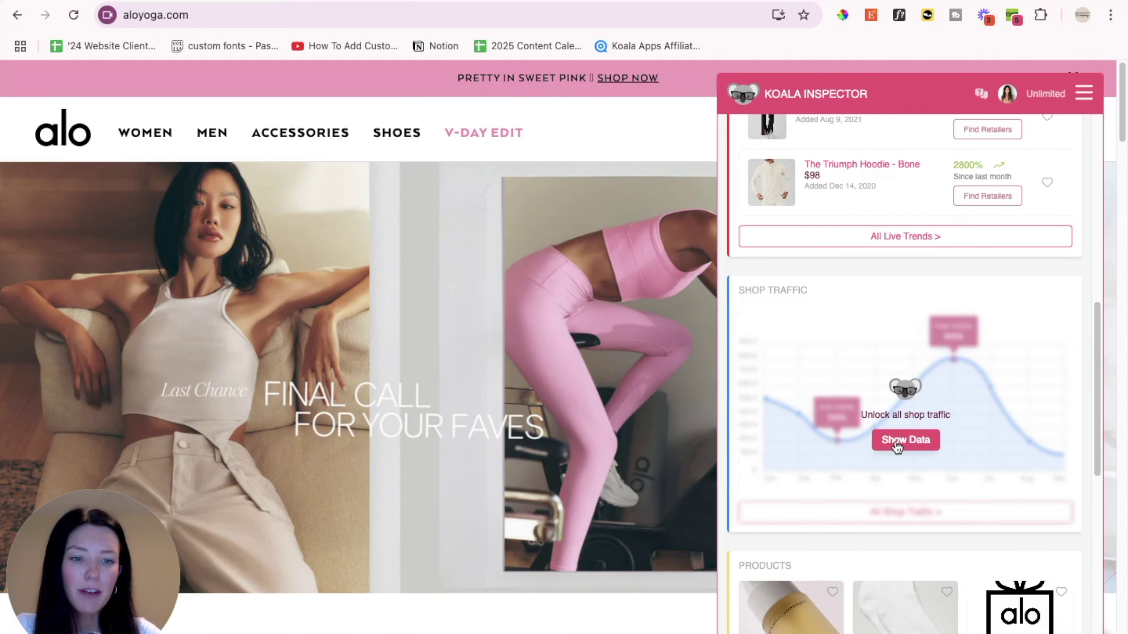
click(897, 444)
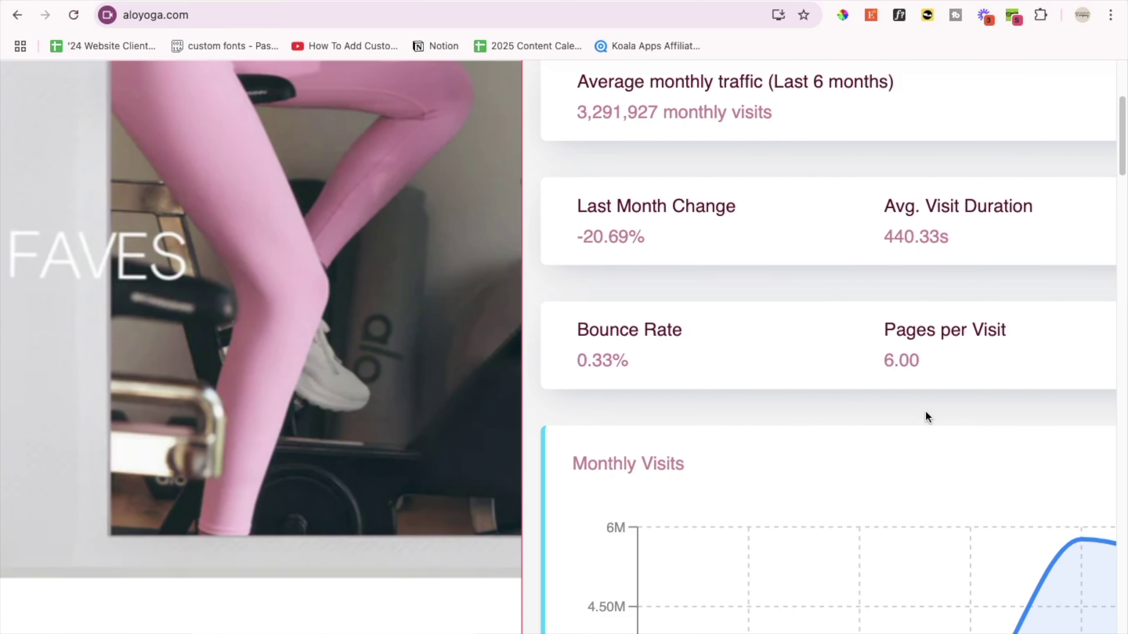
scroll(926, 411, up, 2)
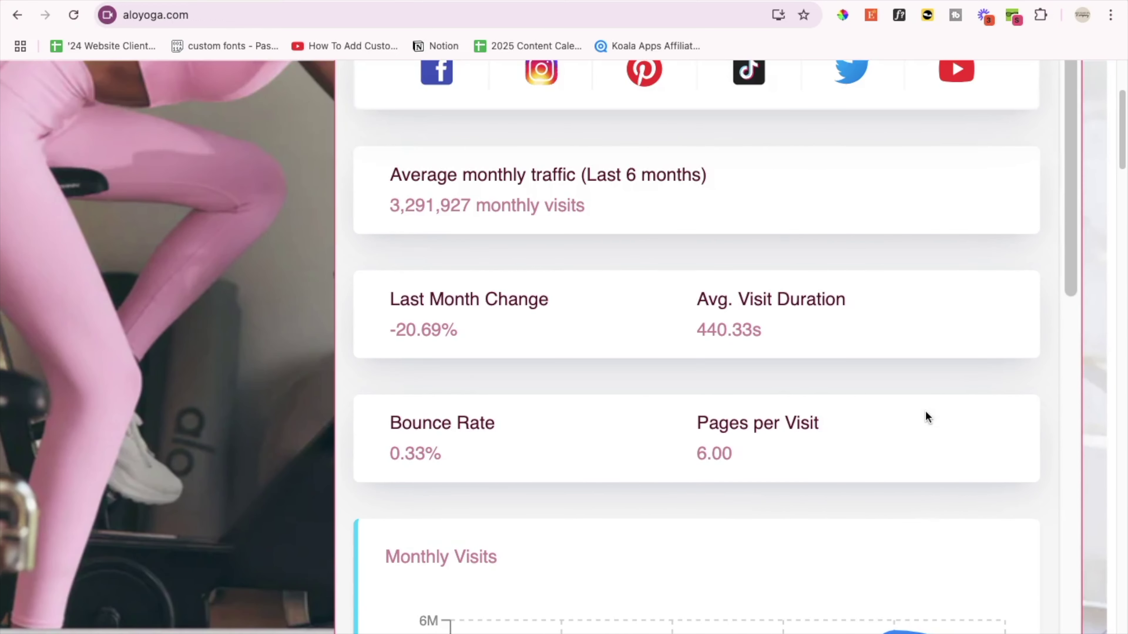
scroll(771, 400, down, 1)
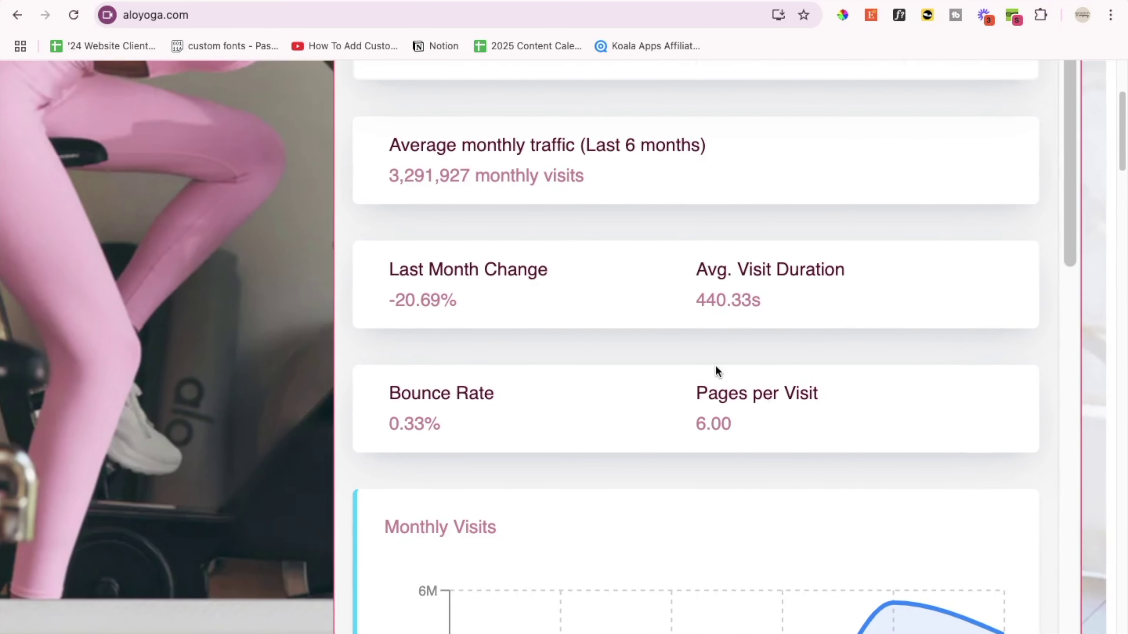
Step: Examine the Monthly Visits chart, comparing the values for September, October and November 2024
scroll(750, 379, down, 5)
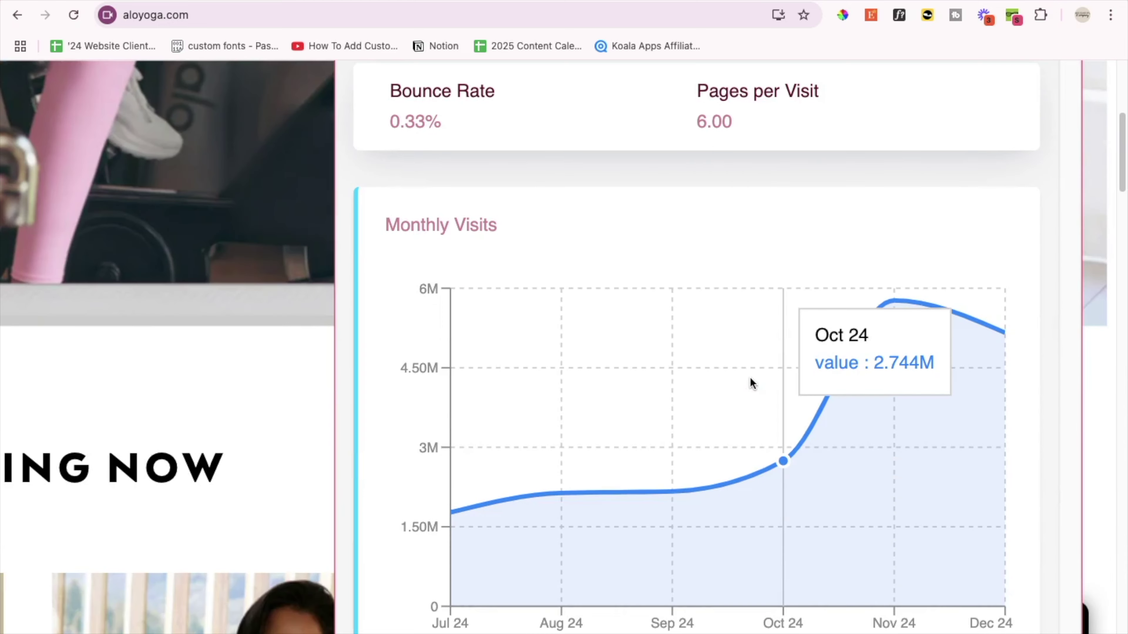
mouse_move(657, 486)
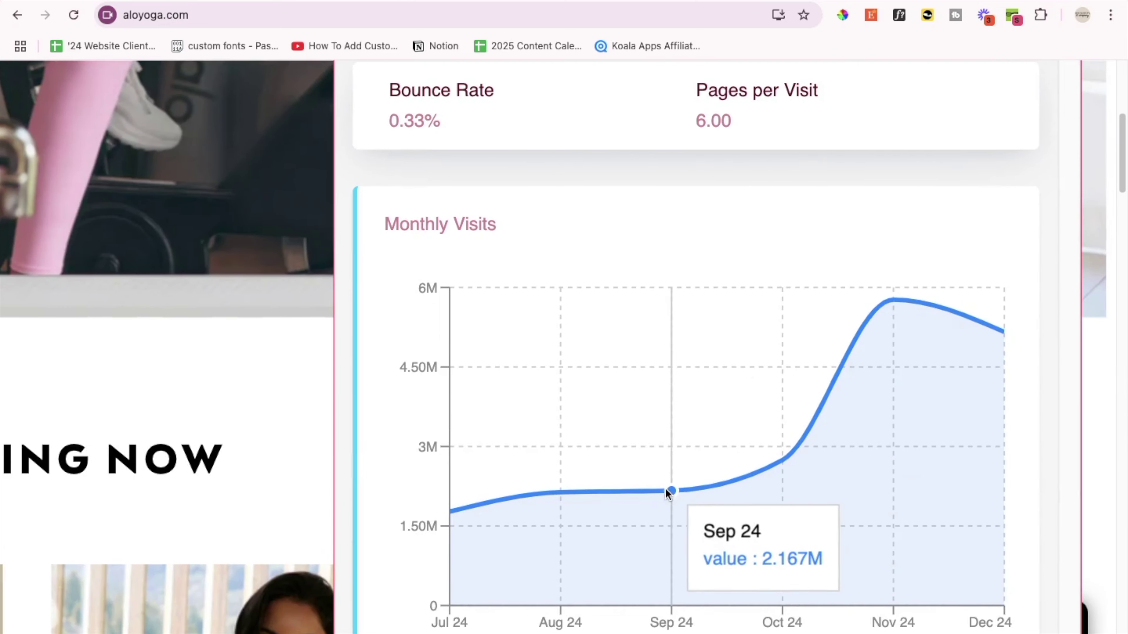
mouse_move(784, 470)
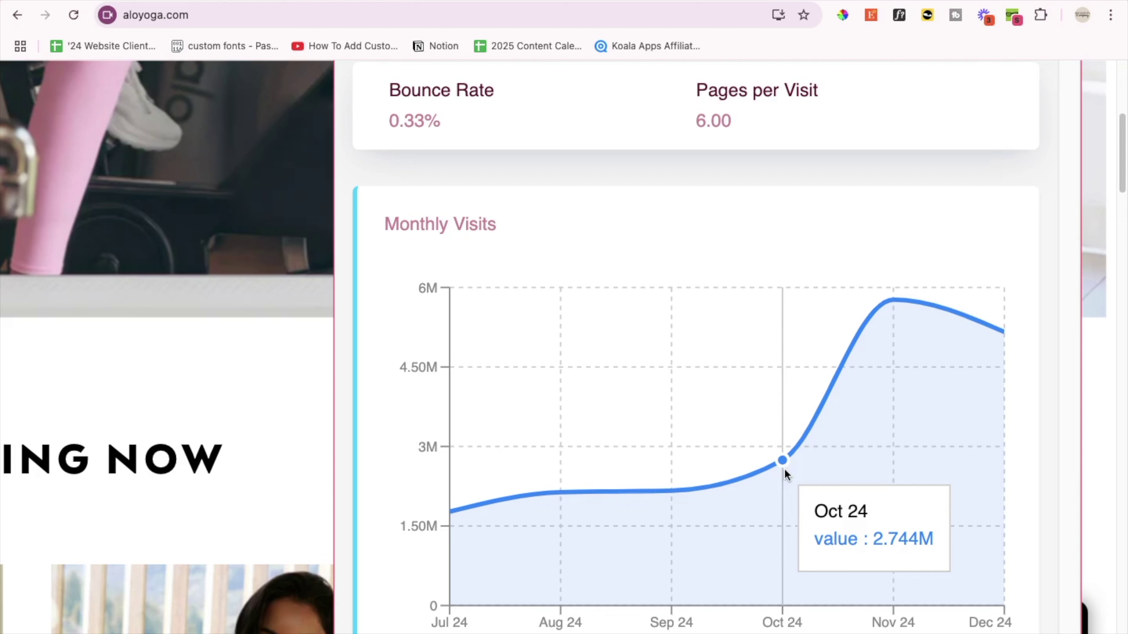
mouse_move(877, 327)
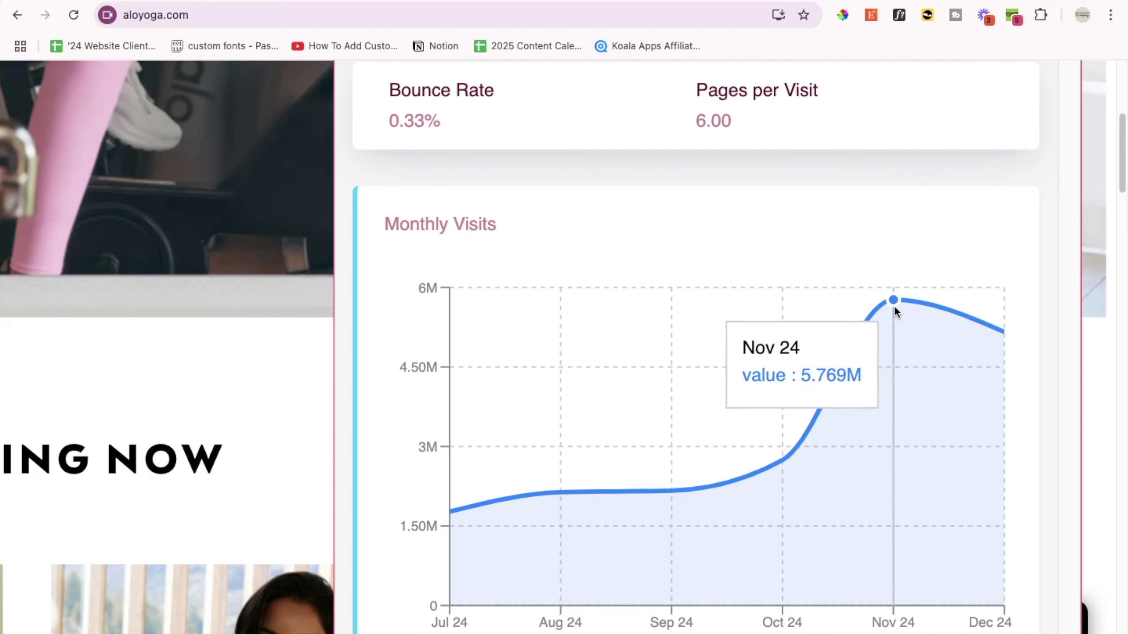
key(super+minus)
key(super+minus)
key(super+minus)
key(super+minus)
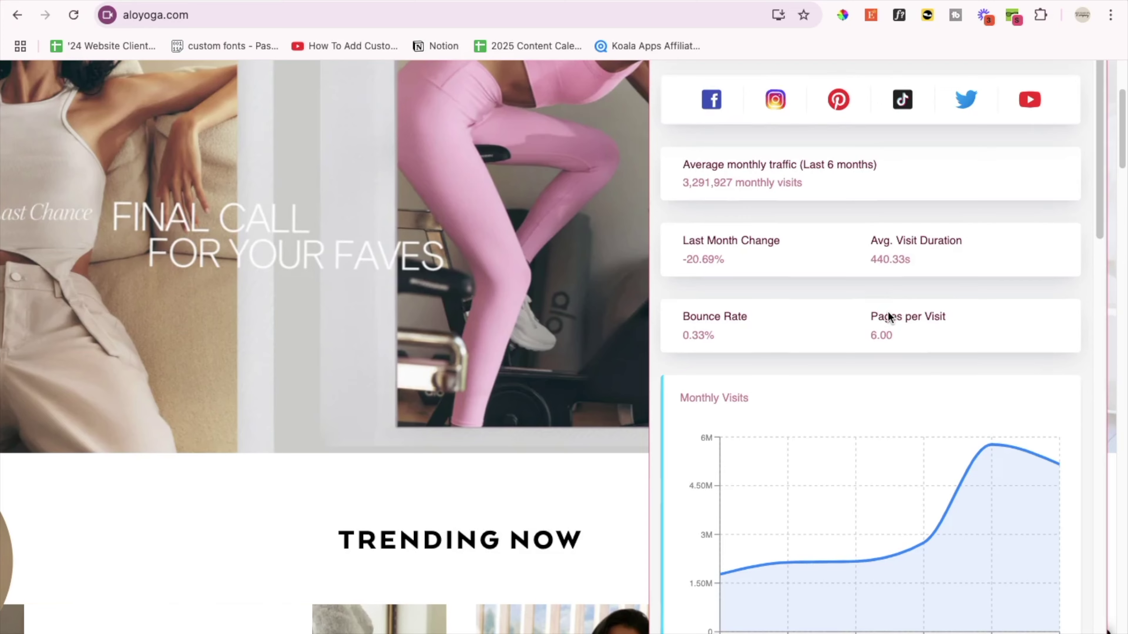
key(super+minus)
Step: Inspect the Traffic sources chart, checking the shares of social, search, referral, mail and direct traffic
scroll(994, 358, down, 10)
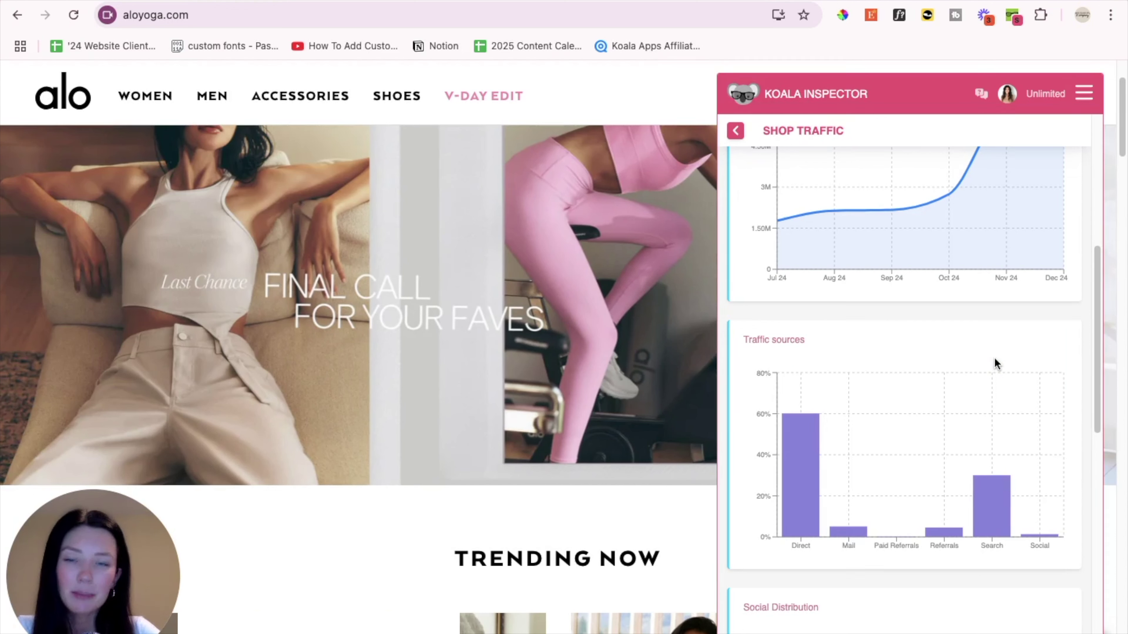
scroll(1022, 361, down, 2)
mouse_move(1053, 362)
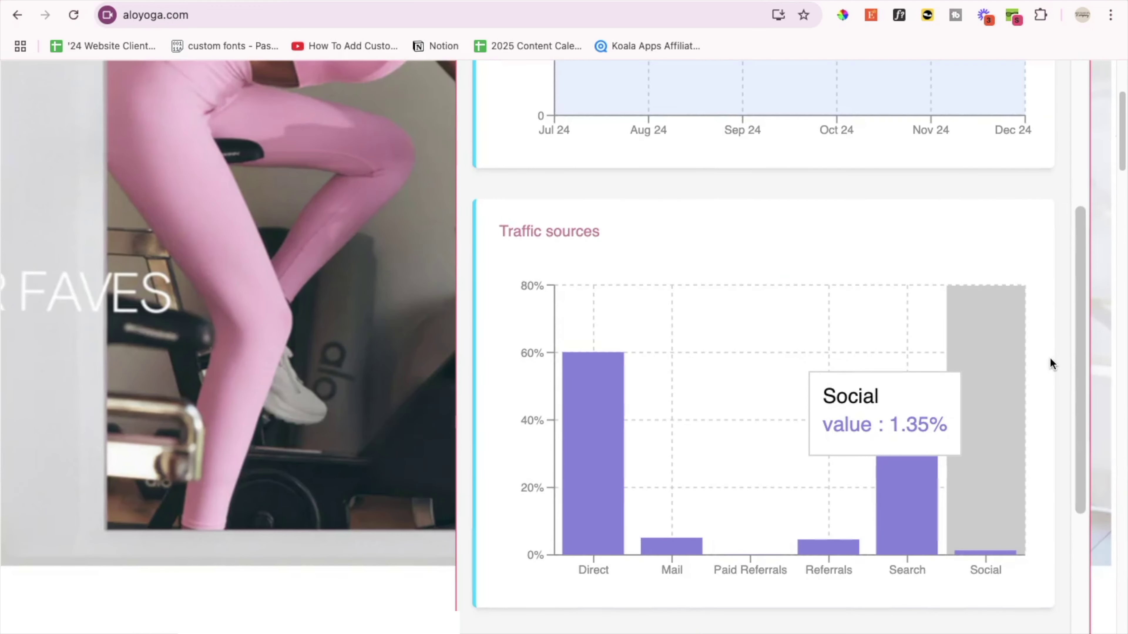
scroll(973, 355, down, 2)
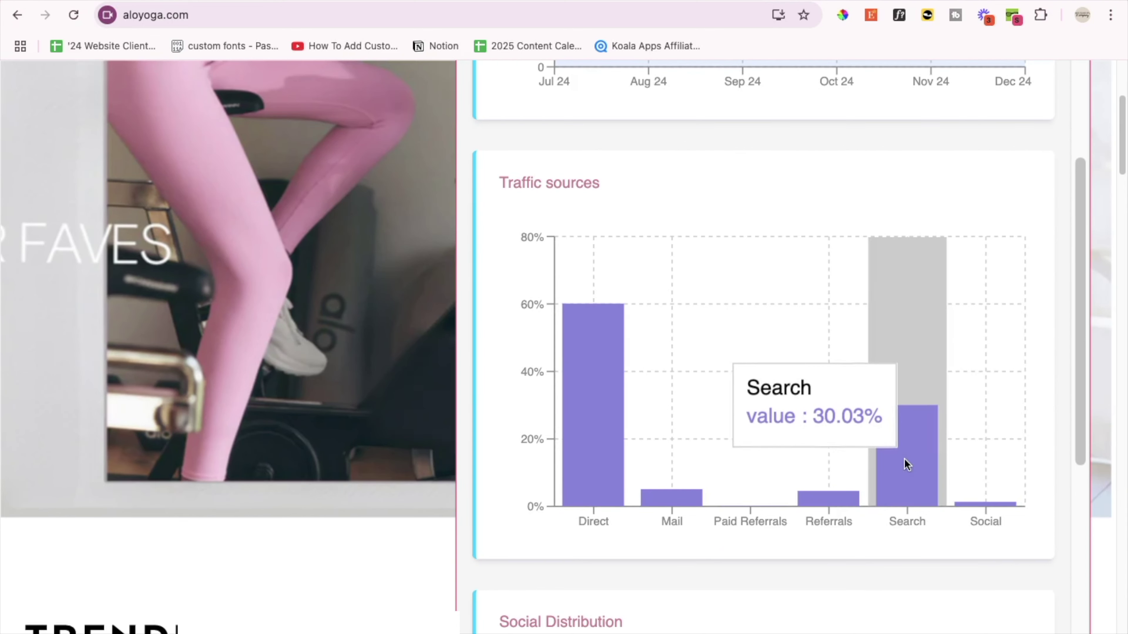
mouse_move(819, 495)
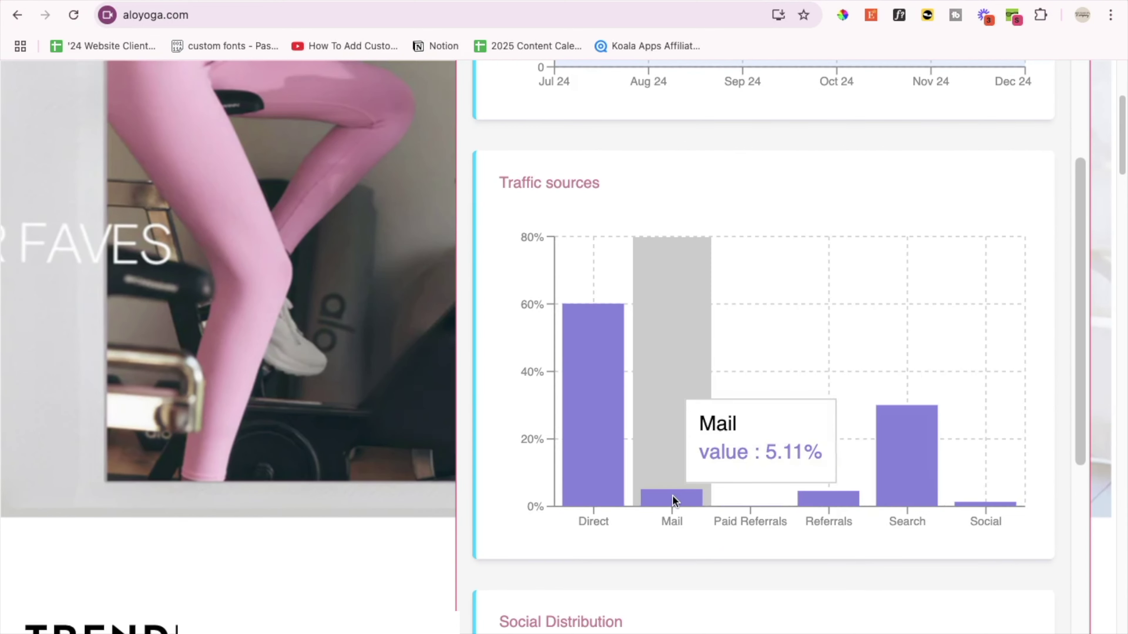
mouse_move(590, 471)
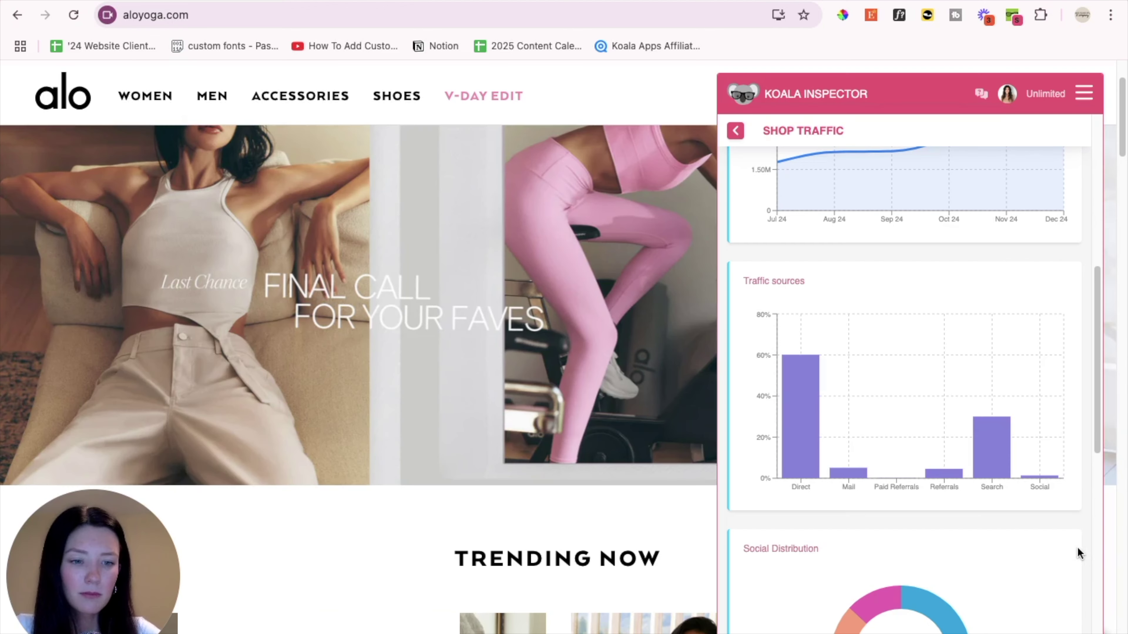
Step: Check the share of each social network in the Social Distribution chart, including Reddit, Facebook and YouTube
scroll(1057, 629, down, 5)
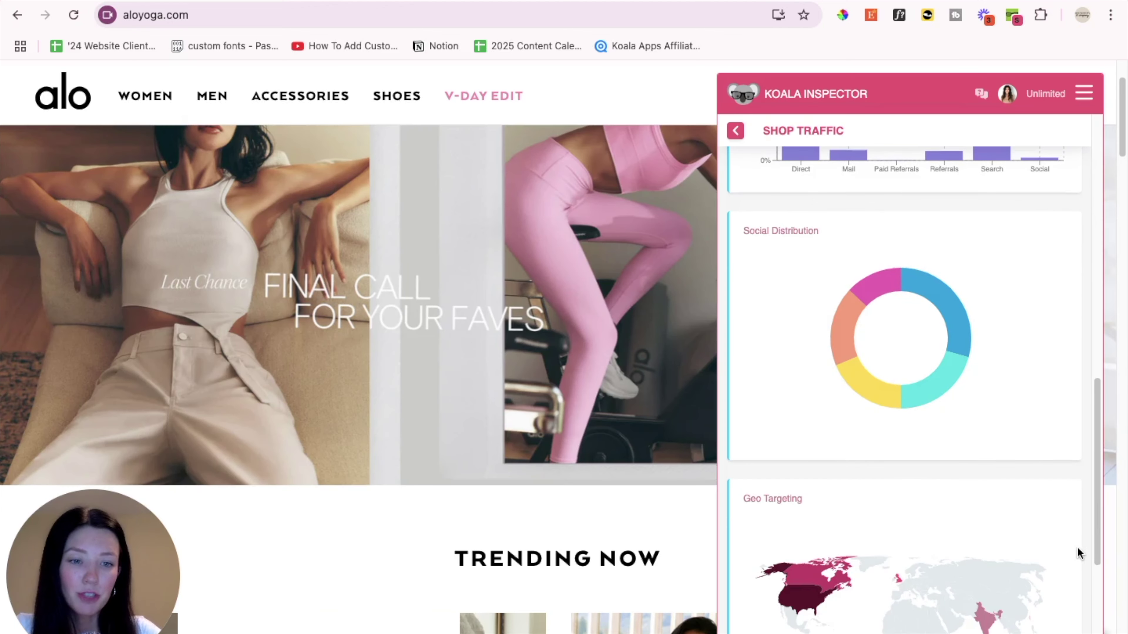
mouse_move(941, 375)
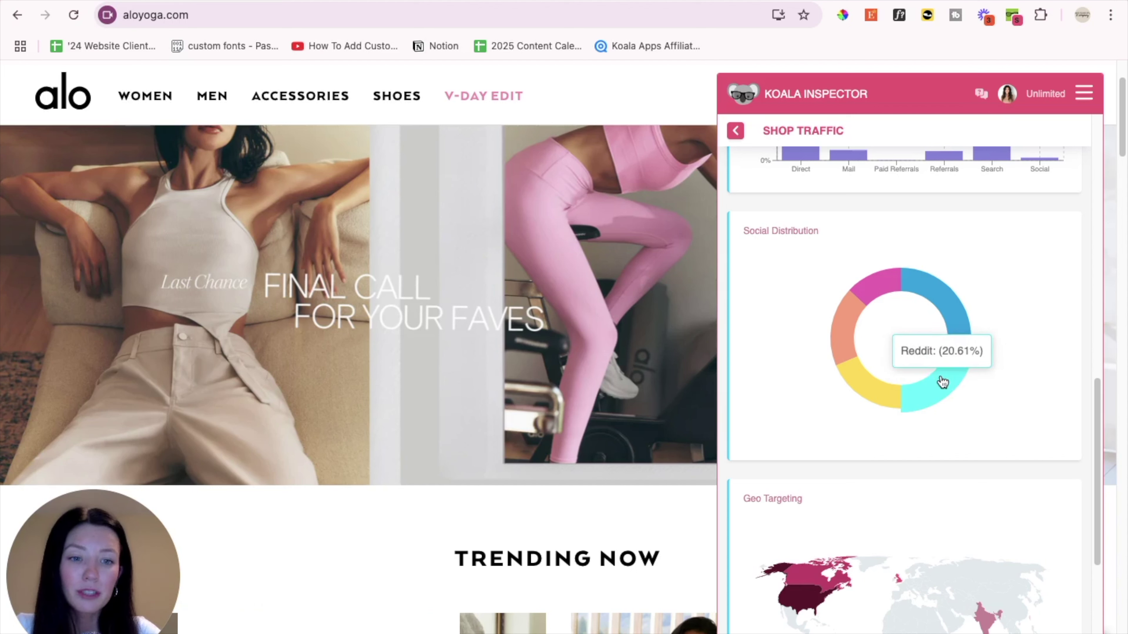
mouse_move(851, 382)
mouse_move(843, 333)
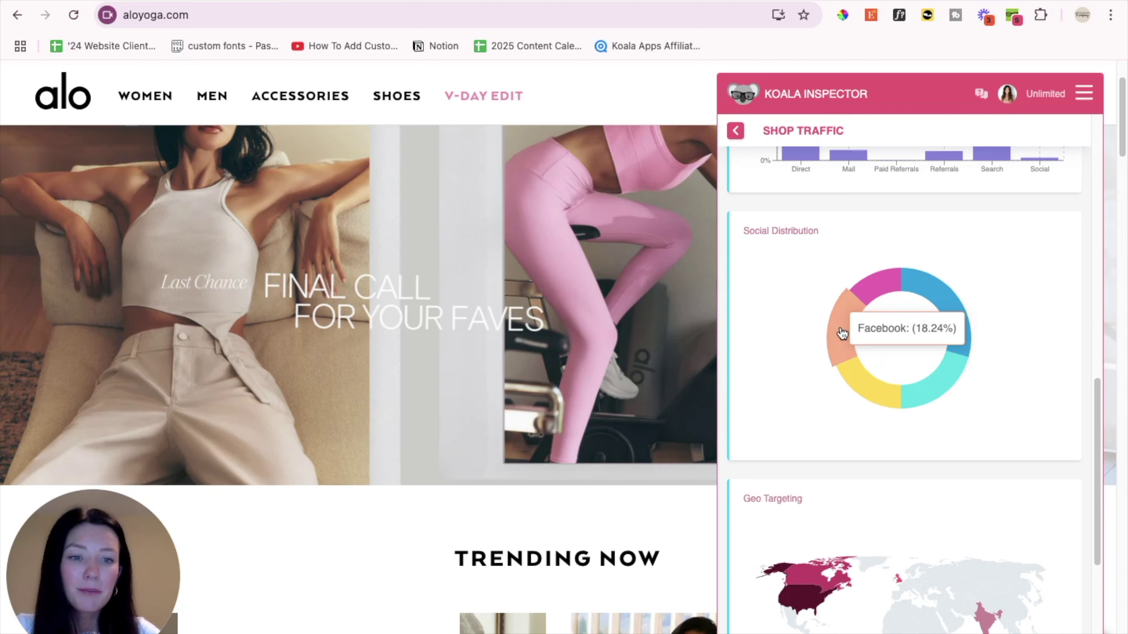
mouse_move(949, 302)
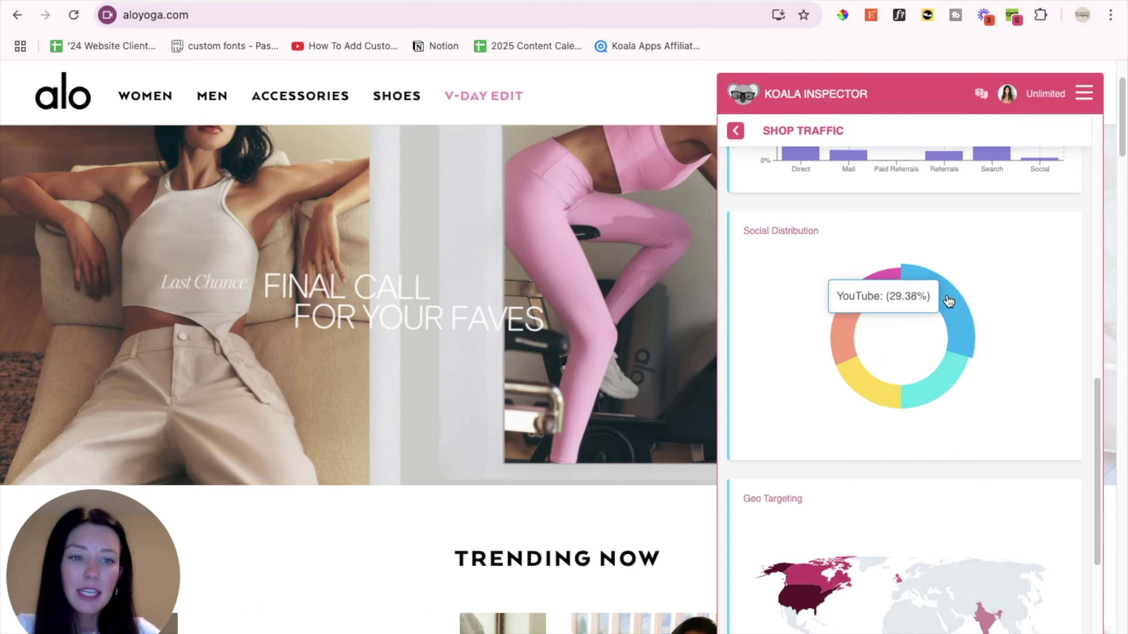
scroll(1085, 371, up, 2)
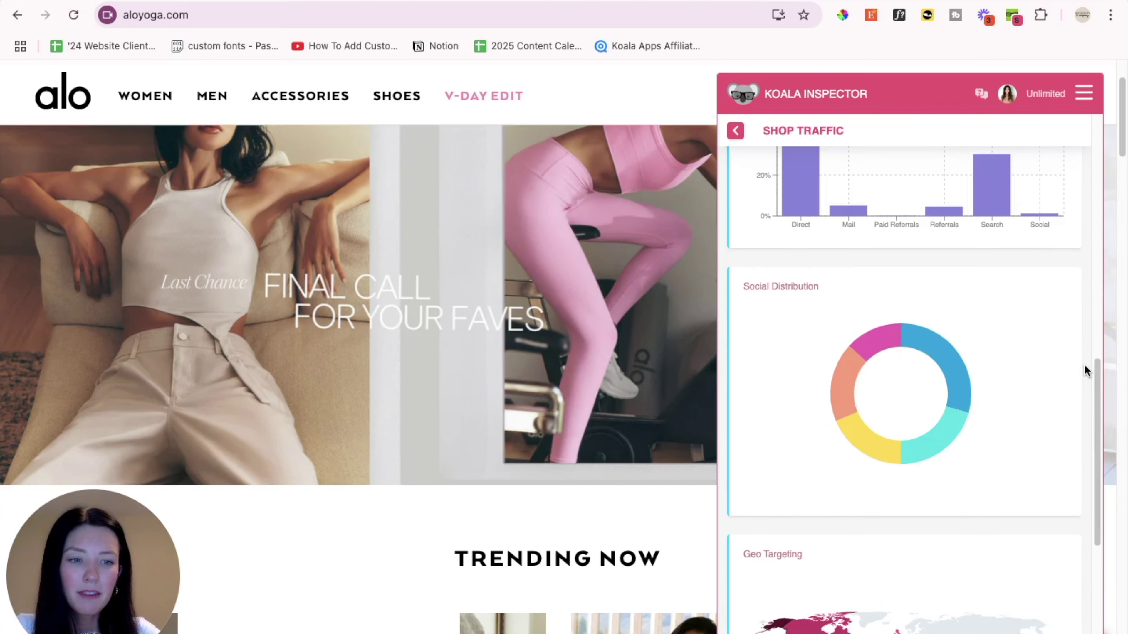
Step: Examine the Geo Targeting map and its breakdown of the store's traffic by country
scroll(1085, 371, down, 5)
scroll(1085, 371, down, 2)
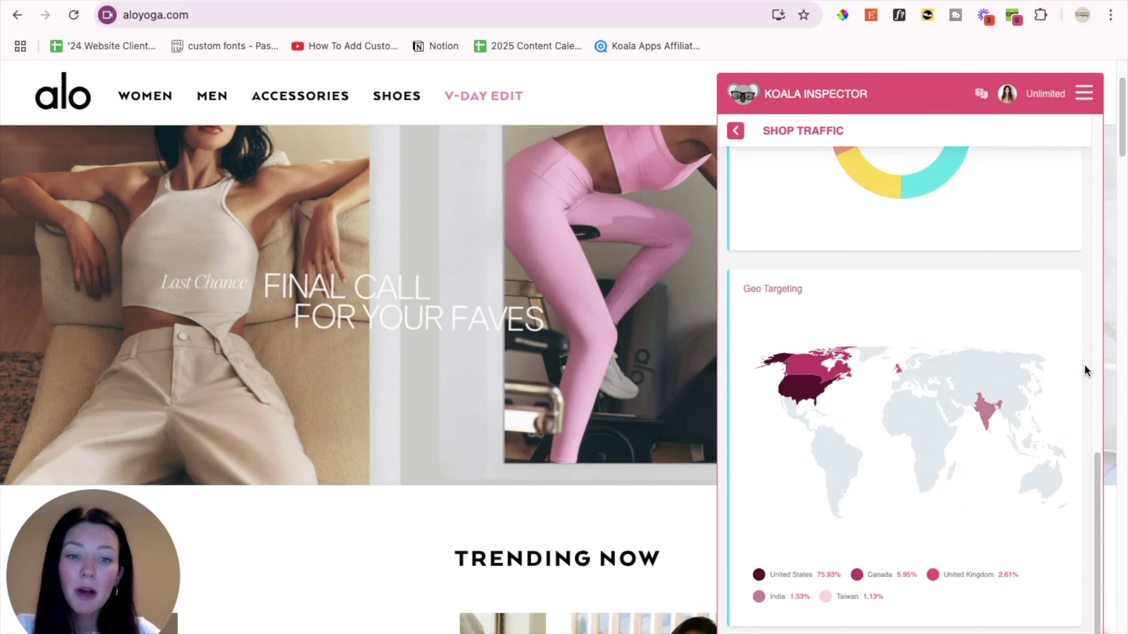
scroll(1084, 371, down, 1)
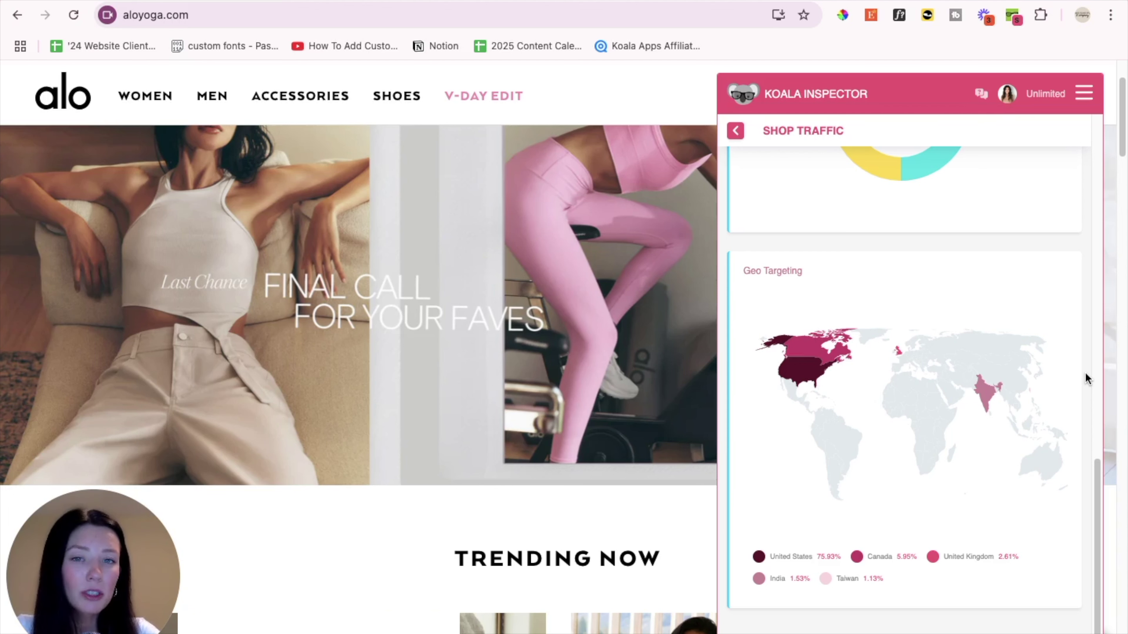
scroll(1085, 373, up, 10)
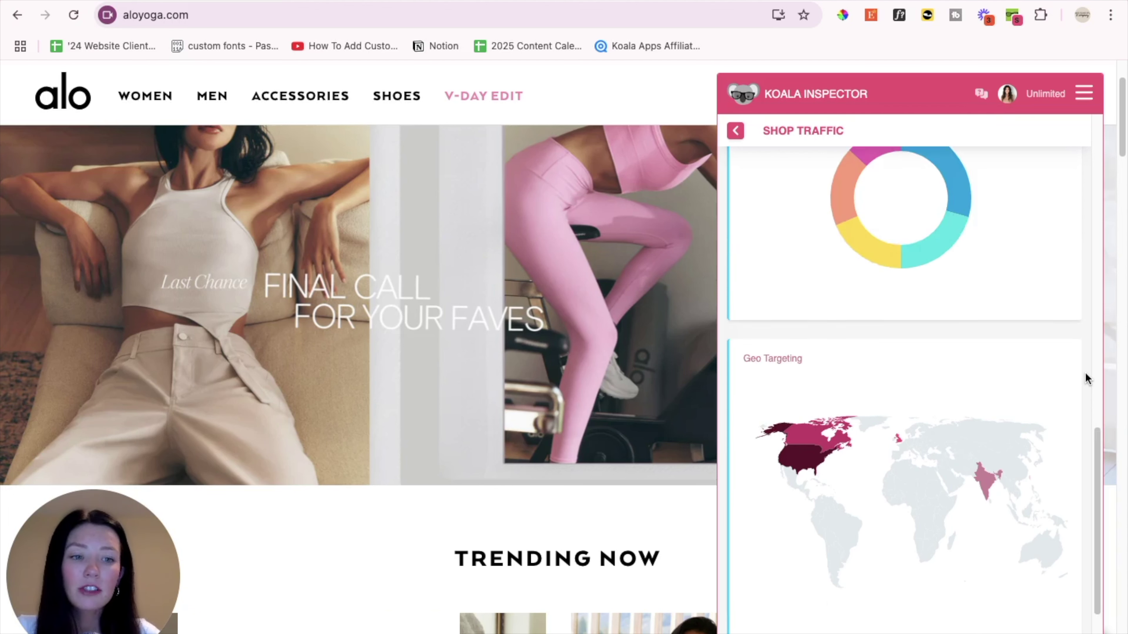
Step: Open the store's ad campaigns and review its Google ads along with the keywords they target
scroll(1085, 377, up, 10)
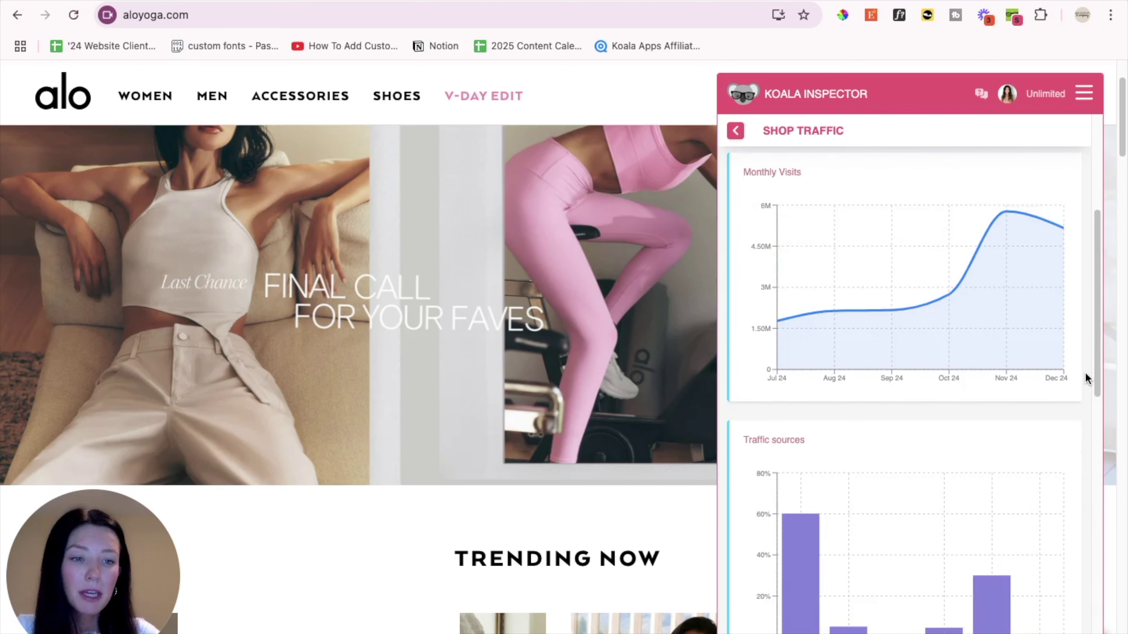
scroll(1086, 374, up, 2)
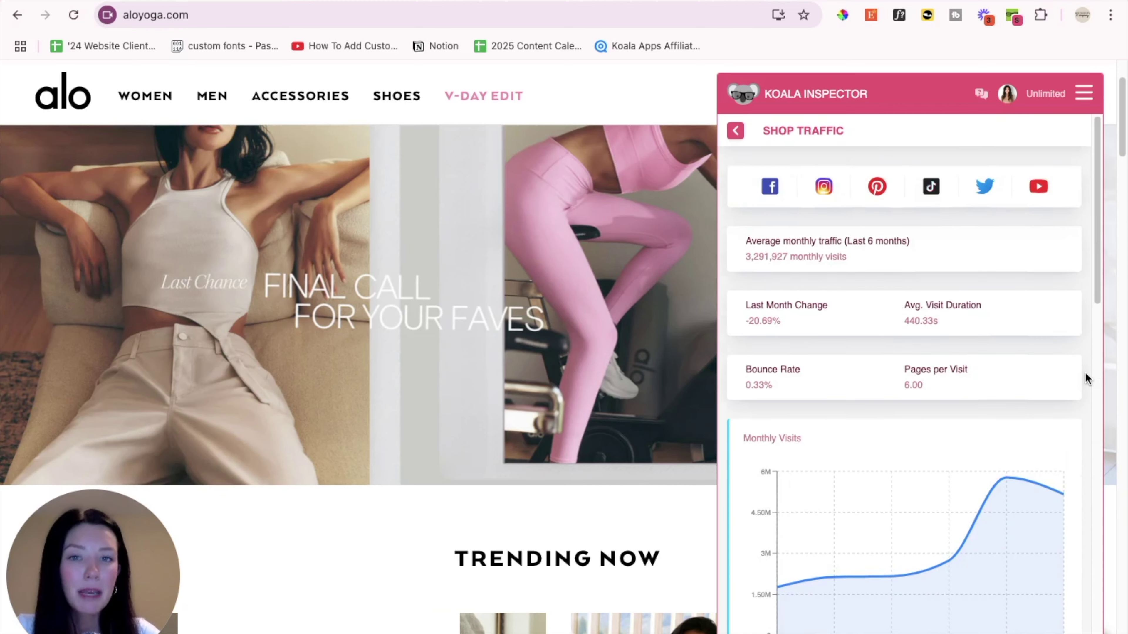
click(1083, 93)
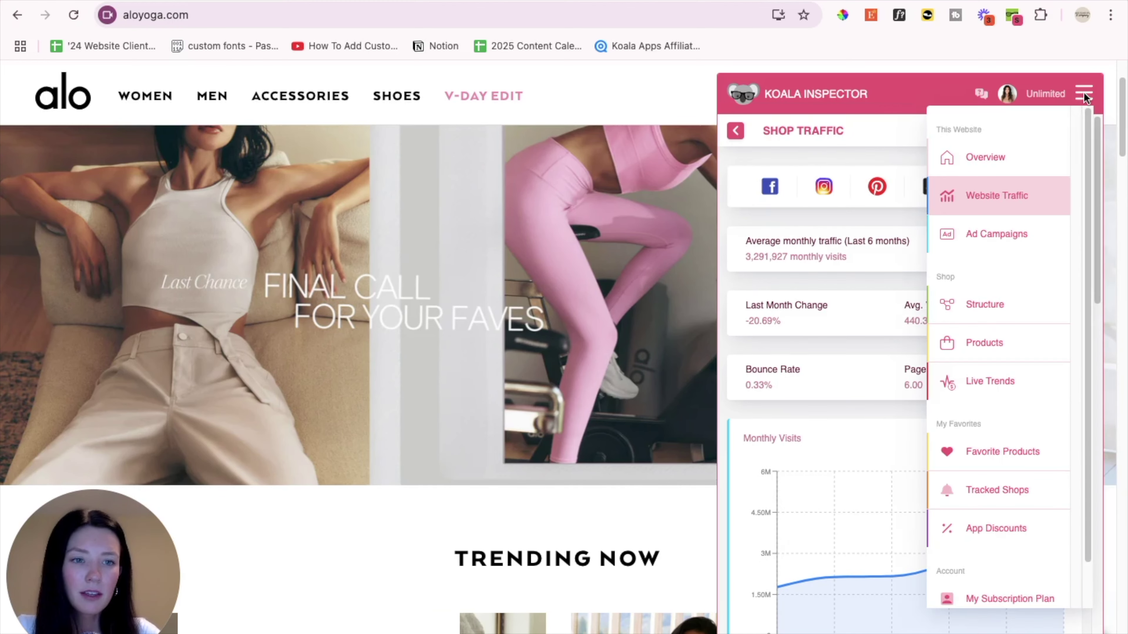
click(985, 240)
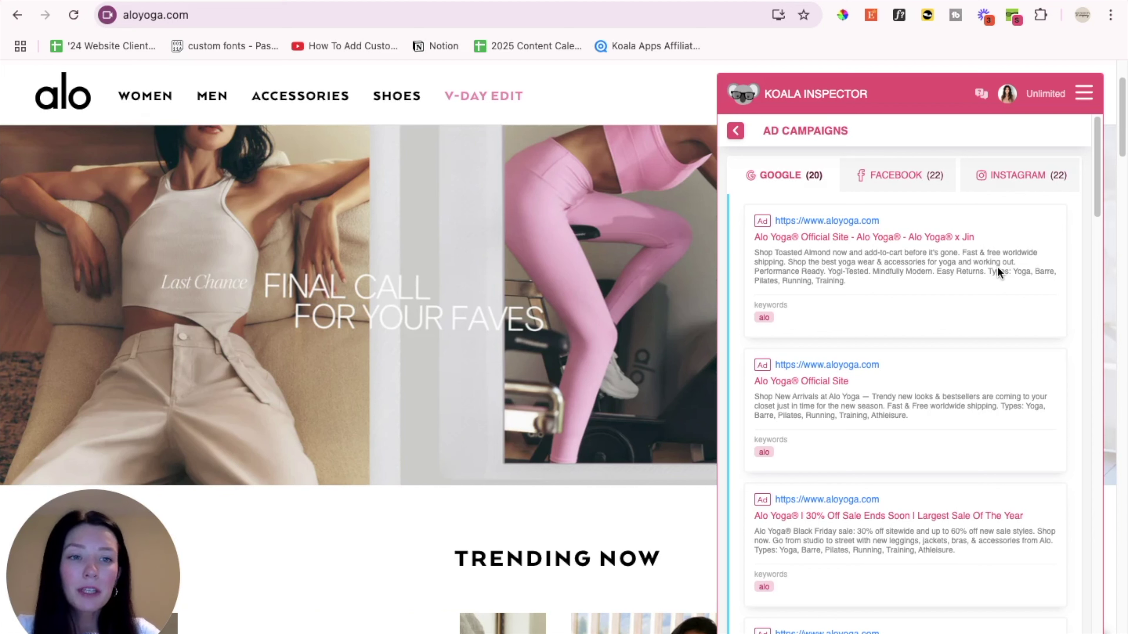
scroll(1025, 348, down, 6)
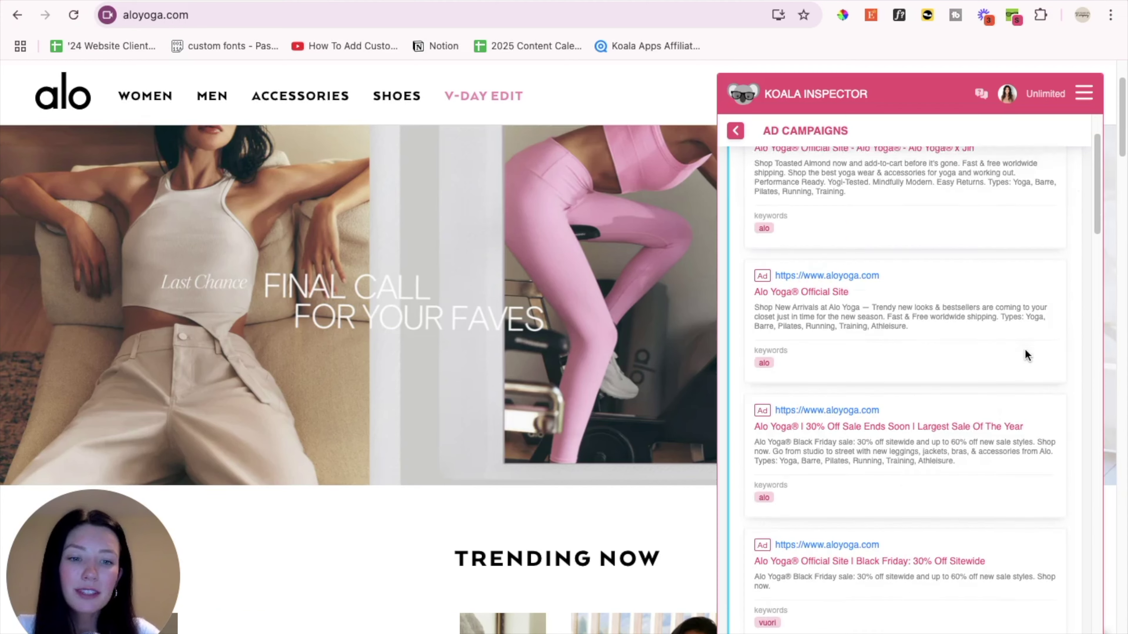
scroll(1026, 355, up, 6)
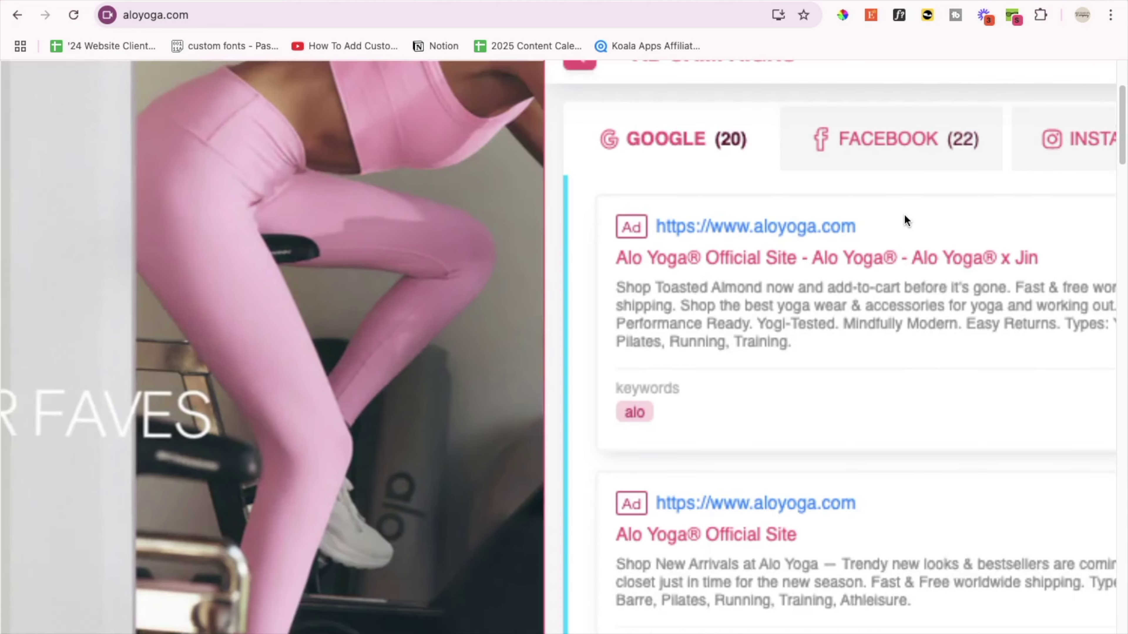
scroll(904, 213, right, 3)
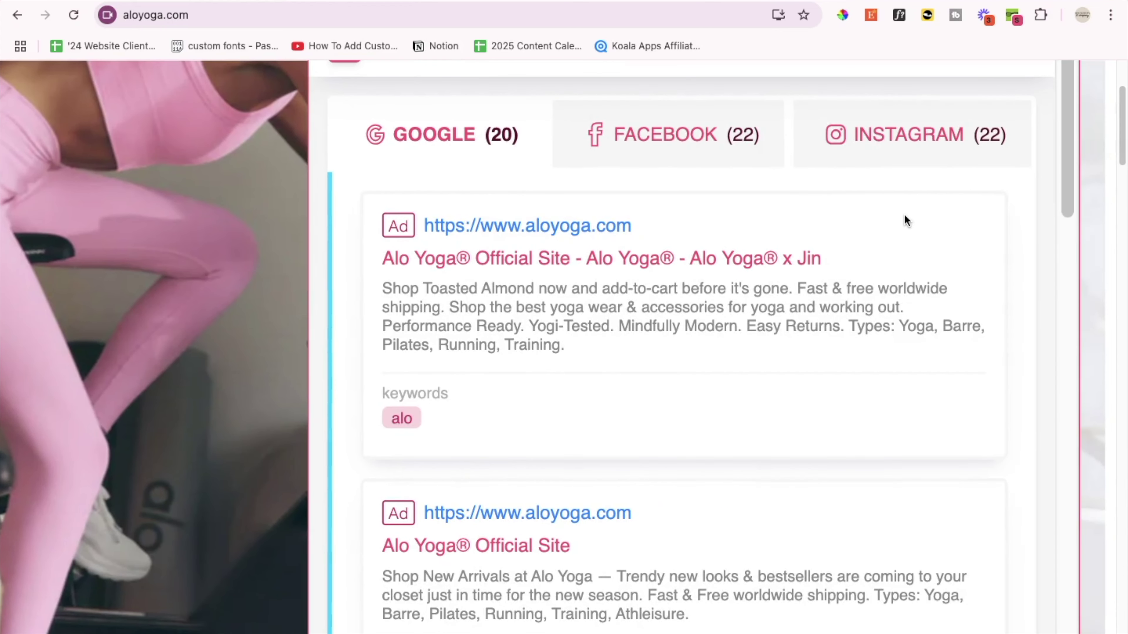
Step: Examine the store's Facebook and Instagram ads, comparing their captions, images and videos
click(695, 136)
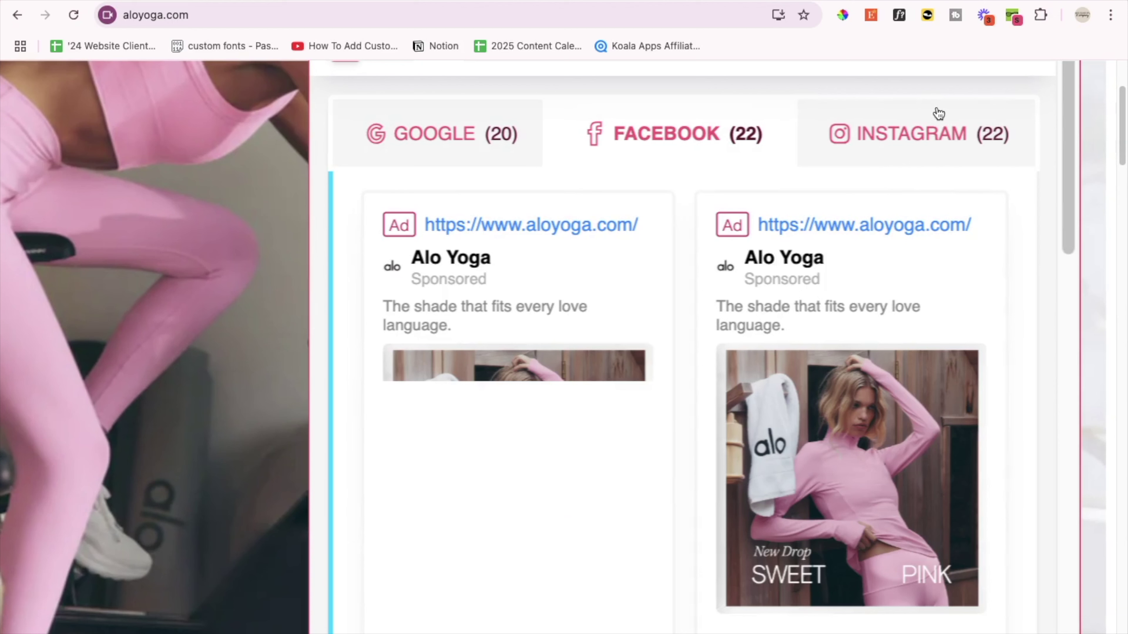
click(917, 141)
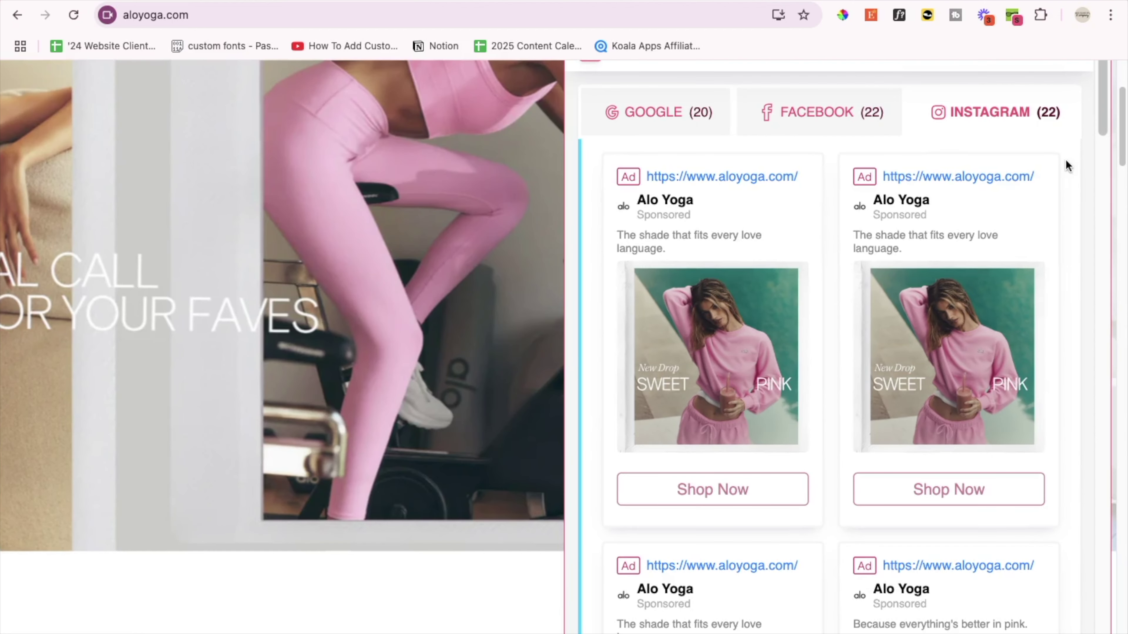
scroll(1065, 161, down, 5)
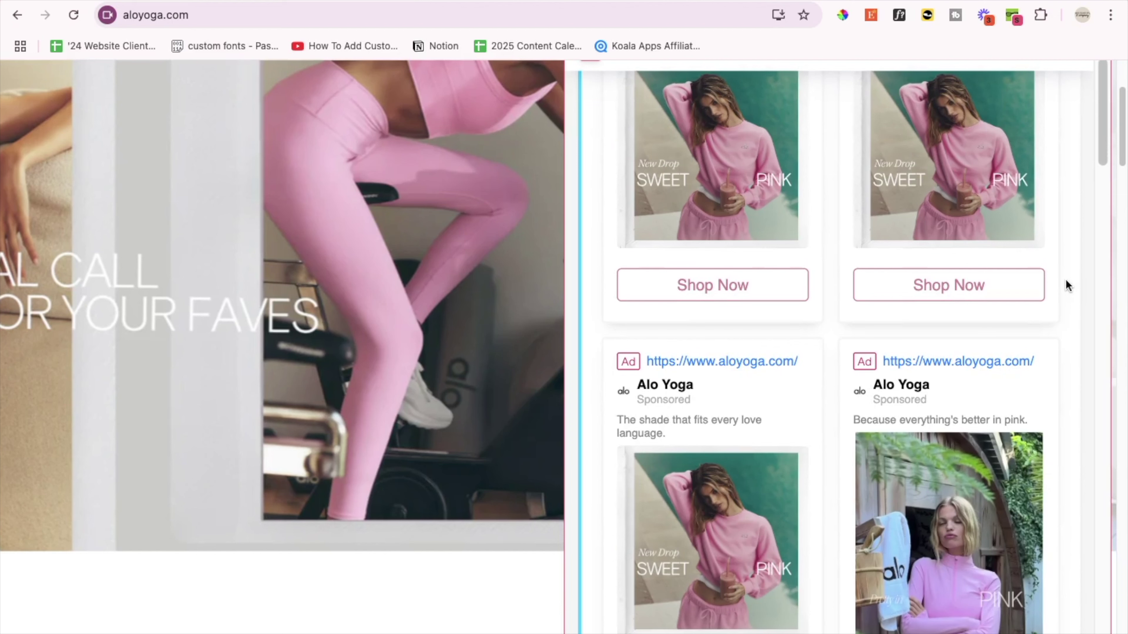
scroll(1065, 279, down, 4)
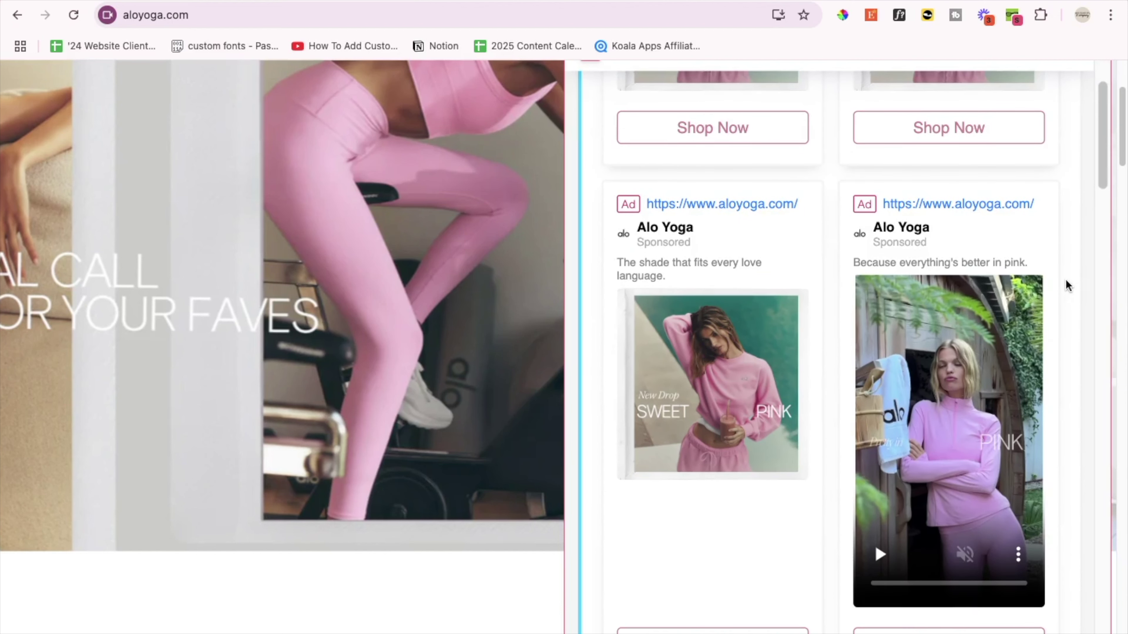
scroll(1066, 279, down, 1)
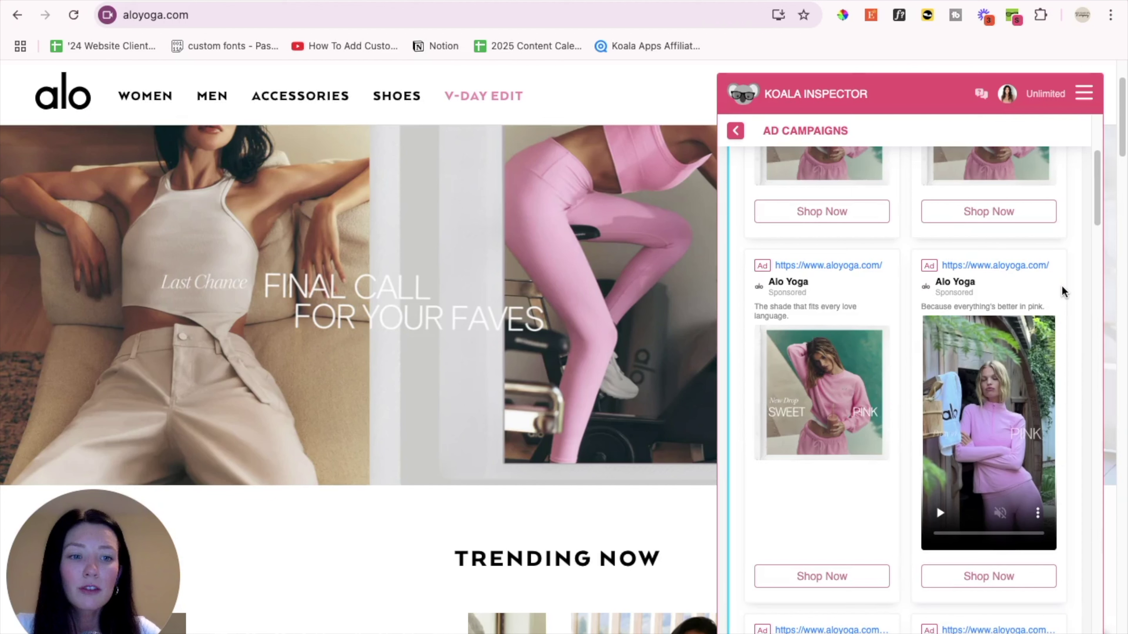
scroll(1062, 285, up, 5)
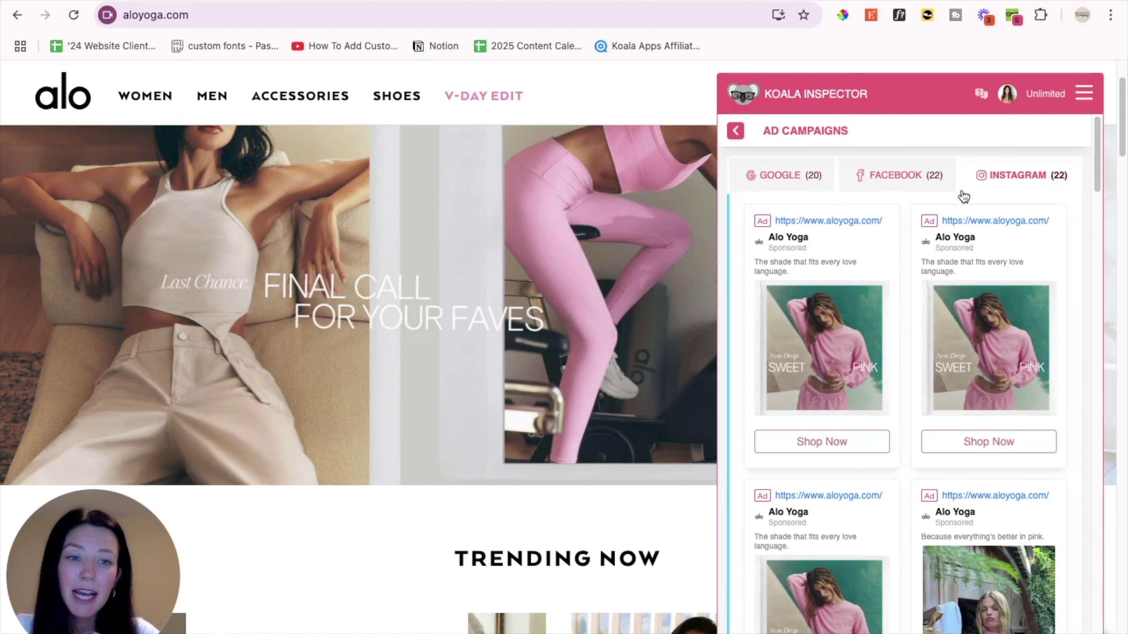
click(896, 182)
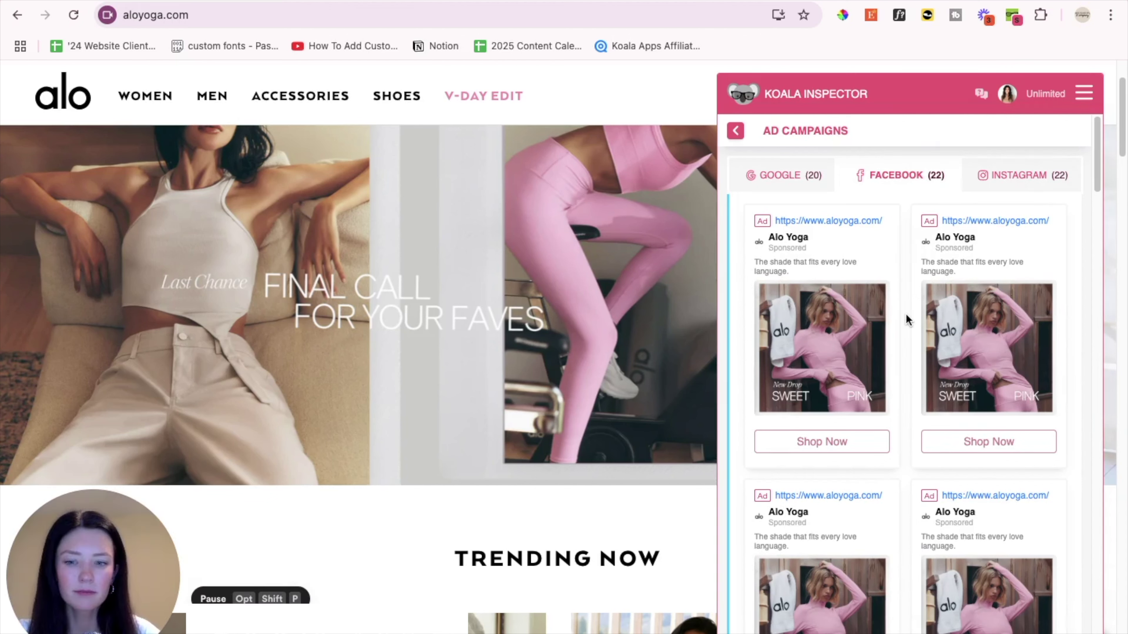
Step: Open the store's structure information and review its Shopify theme and installed apps for ads, shipping, returns and loyalty
click(1084, 93)
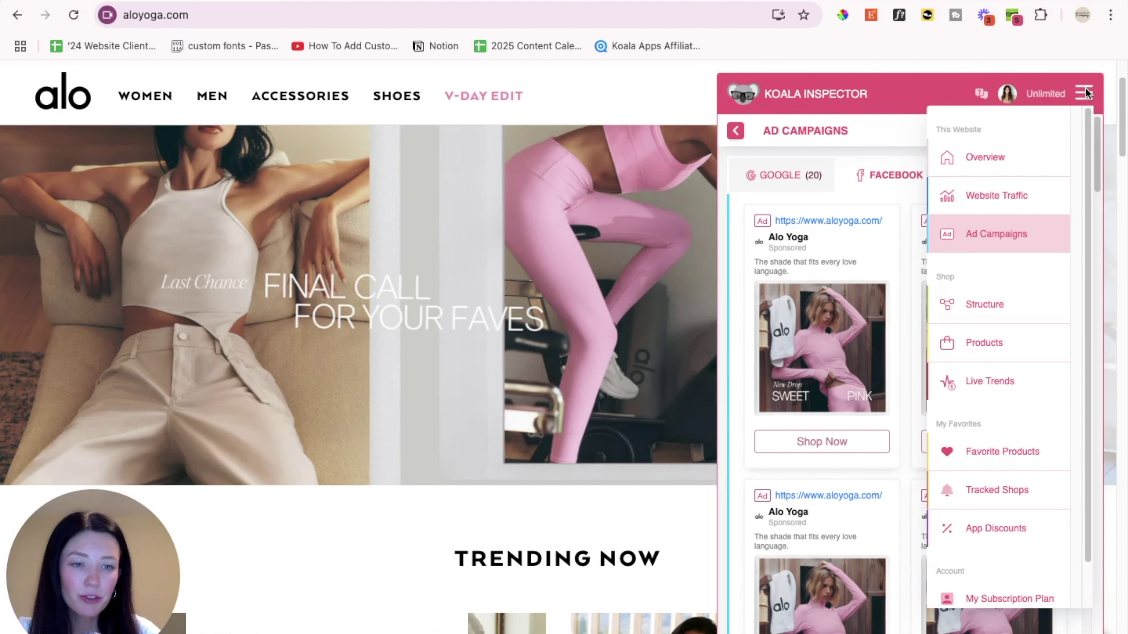
click(980, 315)
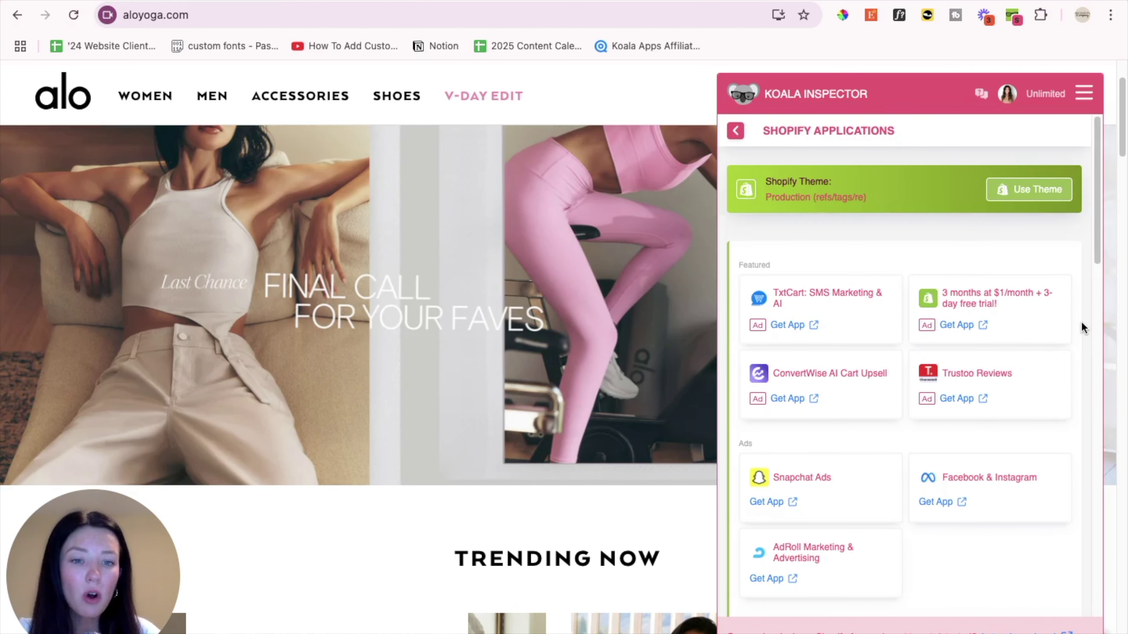
scroll(1081, 321, down, 2)
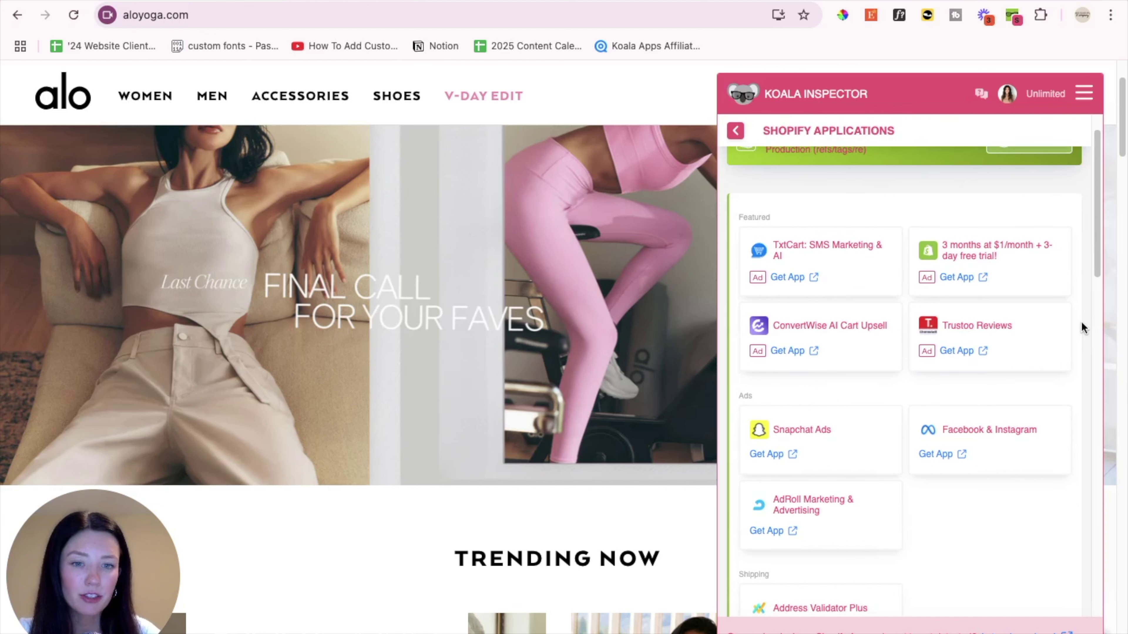
scroll(1081, 320, down, 5)
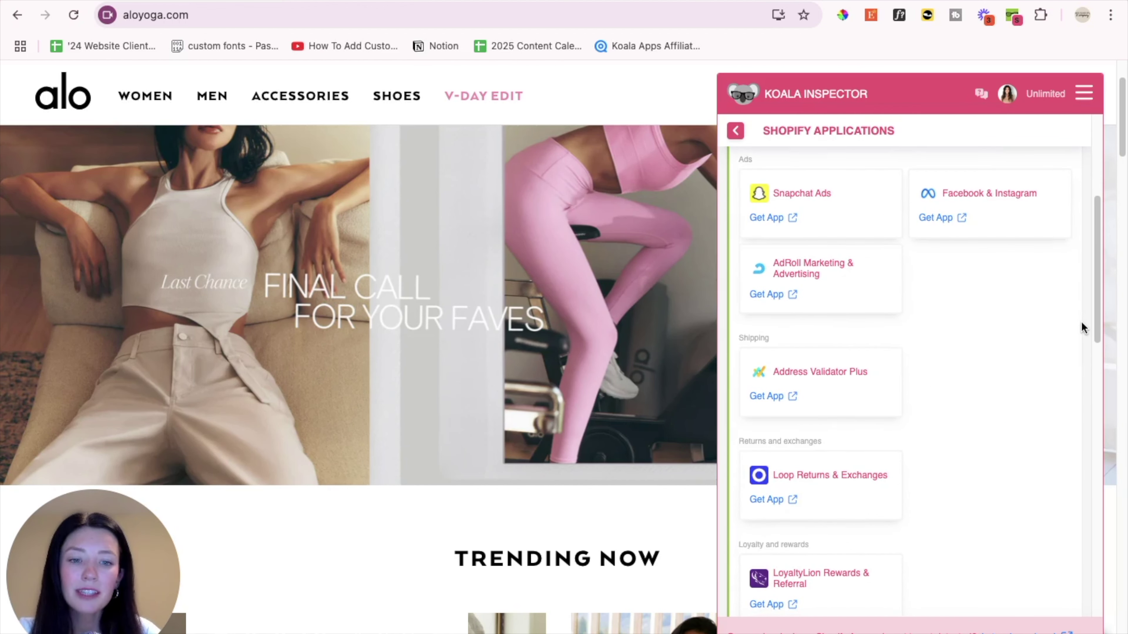
scroll(858, 411, down, 1)
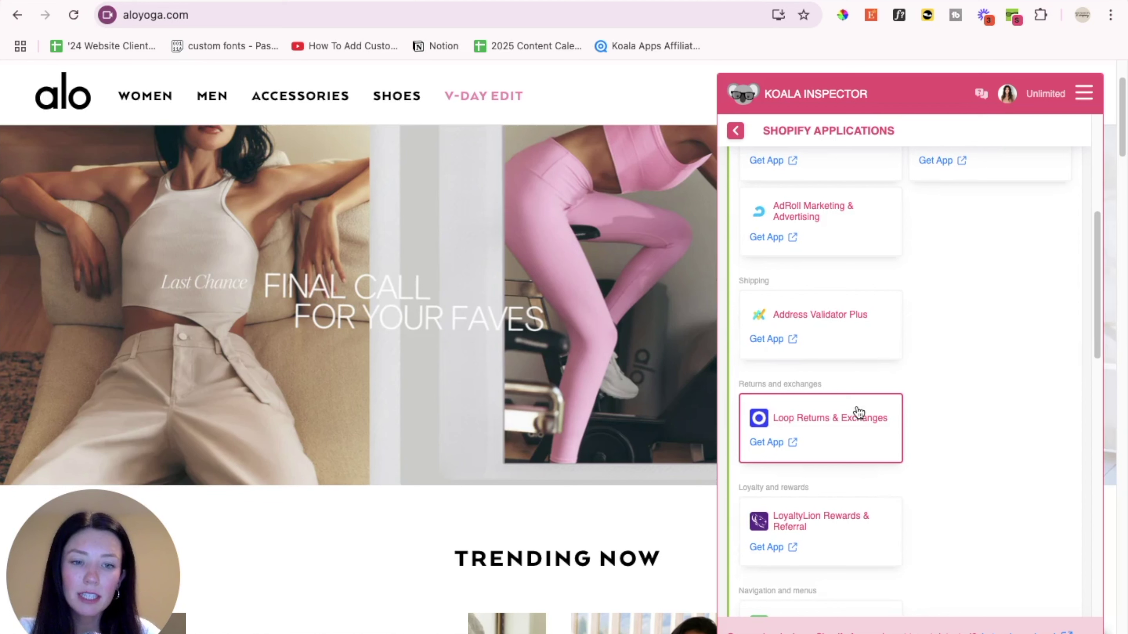
scroll(861, 413, down, 2)
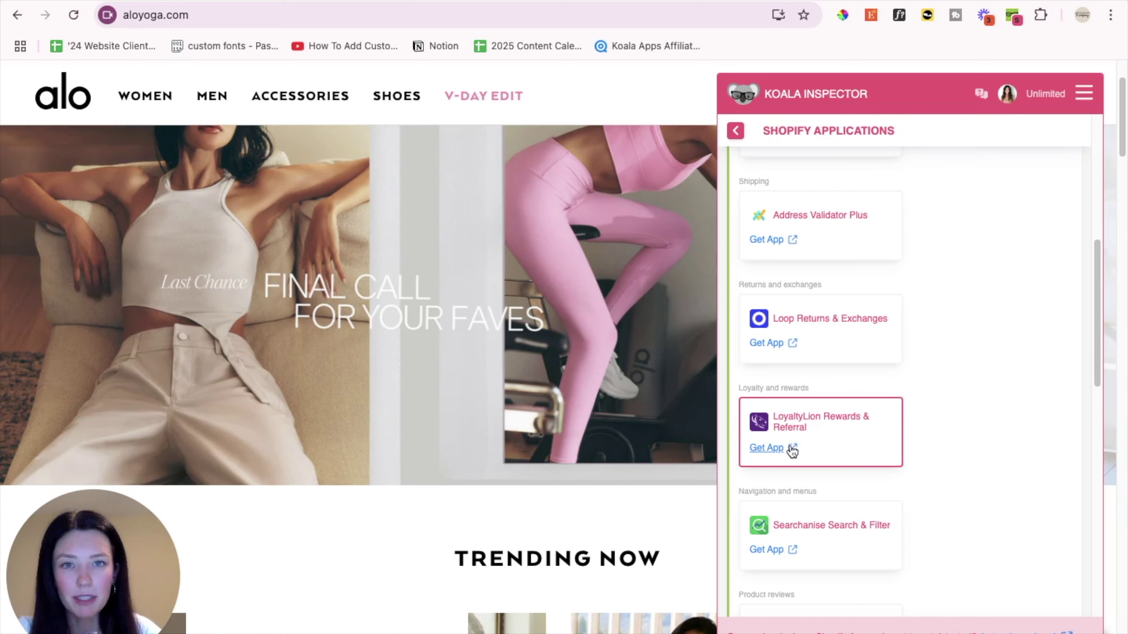
Step: Open the store's product data and examine the full product list with prices and publication dates
click(1083, 94)
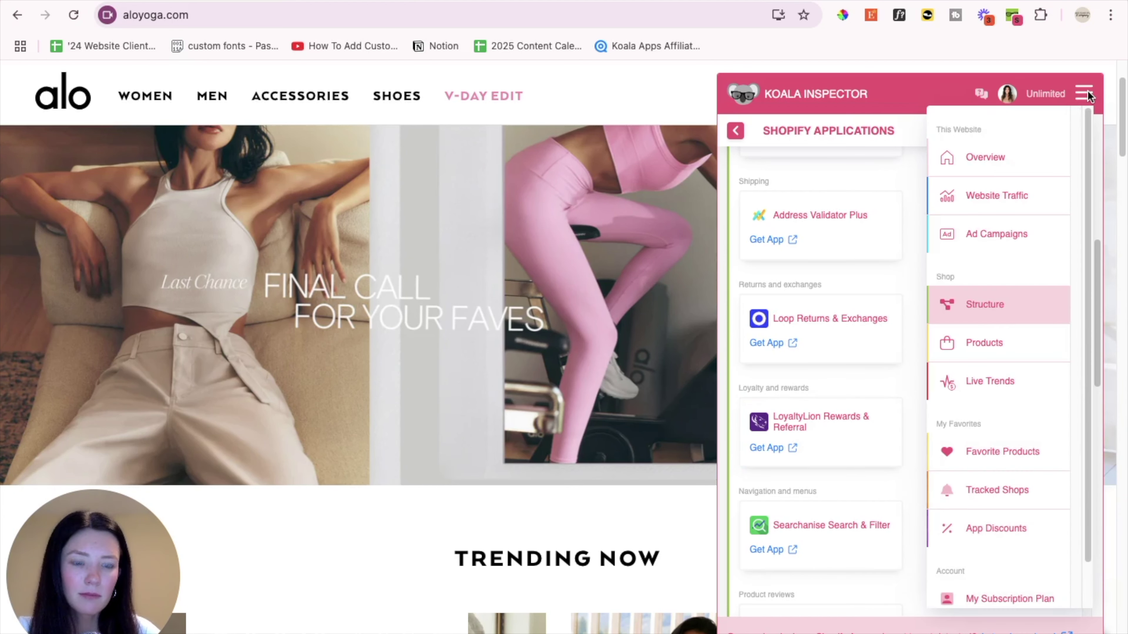
click(980, 344)
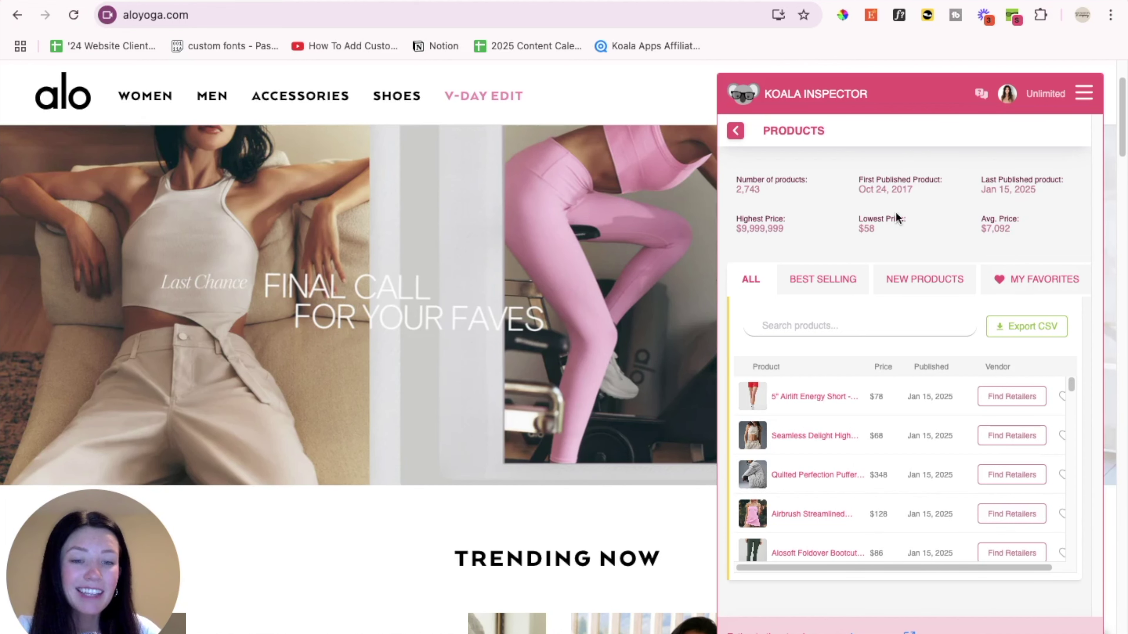
scroll(879, 396, up, 5)
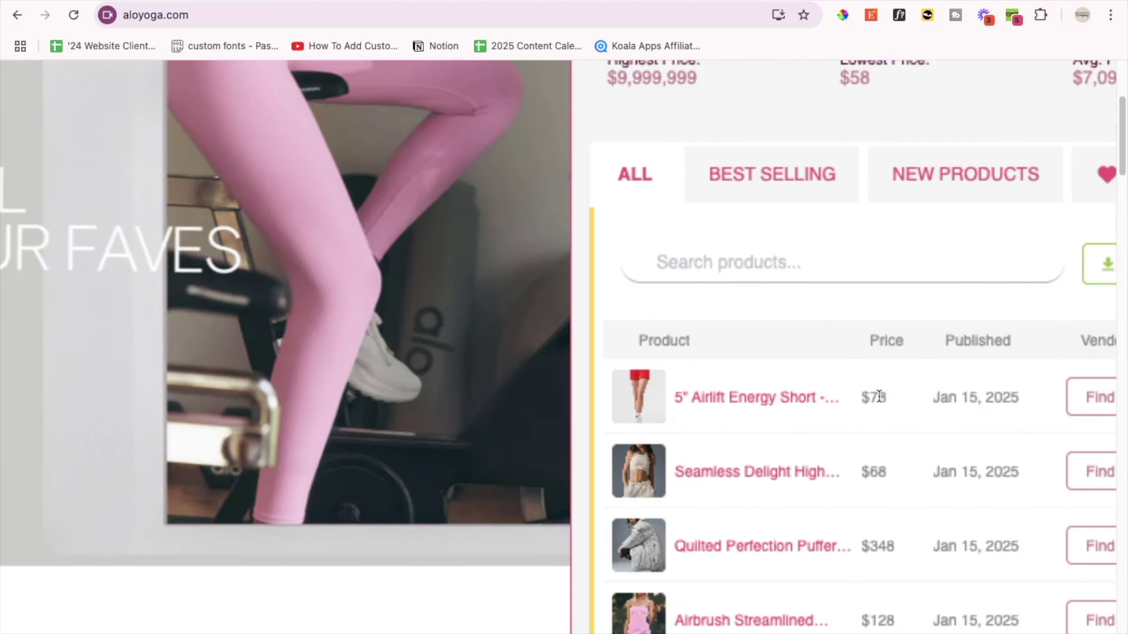
scroll(878, 396, right, 3)
scroll(879, 395, down, 3)
scroll(878, 395, right, 2)
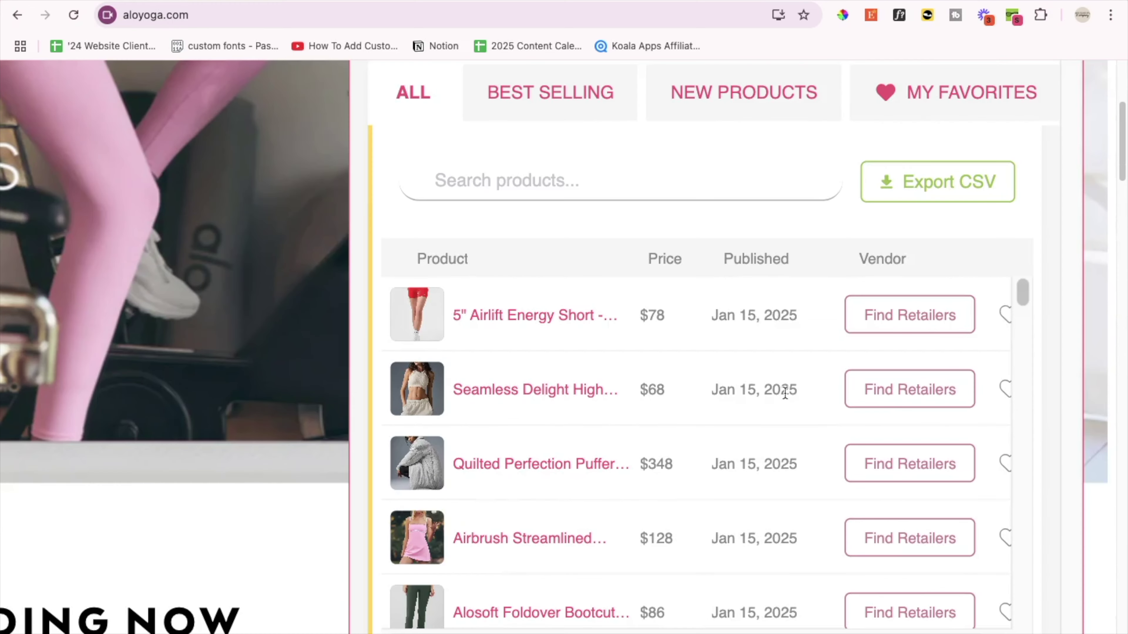
scroll(785, 393, up, 1)
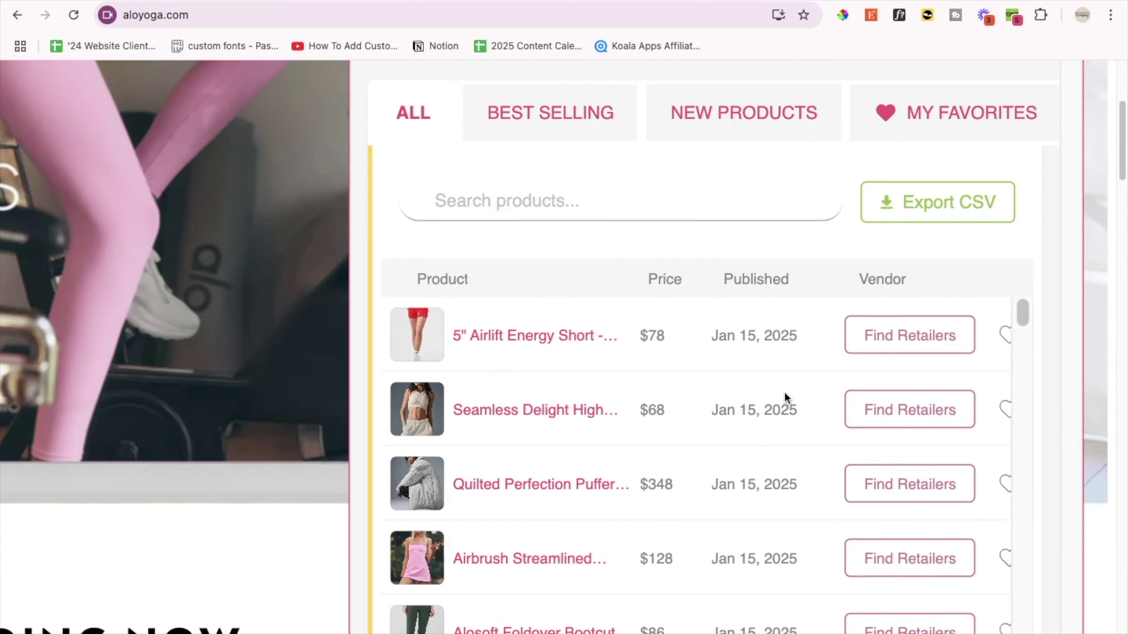
Step: Look through the best-selling, new and favorite product lists, then return to the new products
click(547, 123)
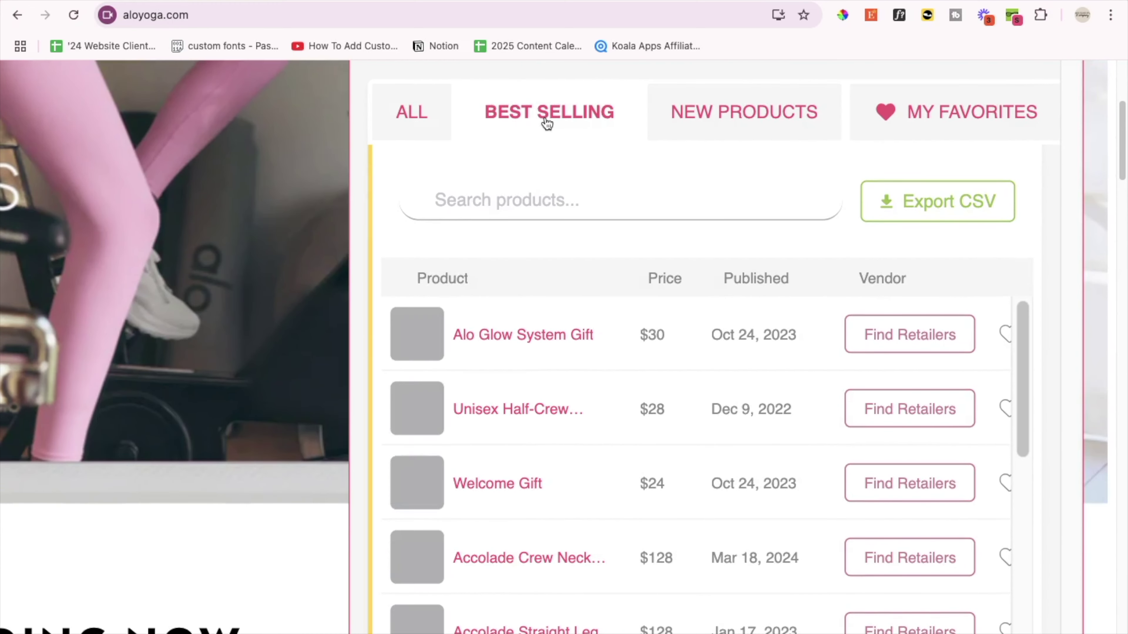
click(760, 114)
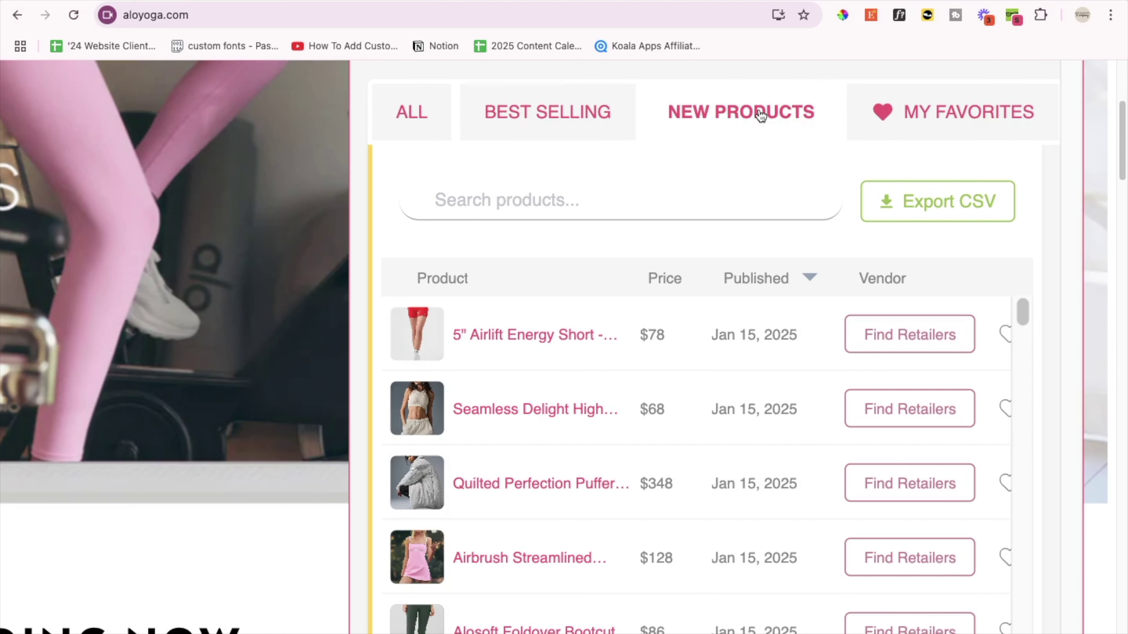
click(975, 120)
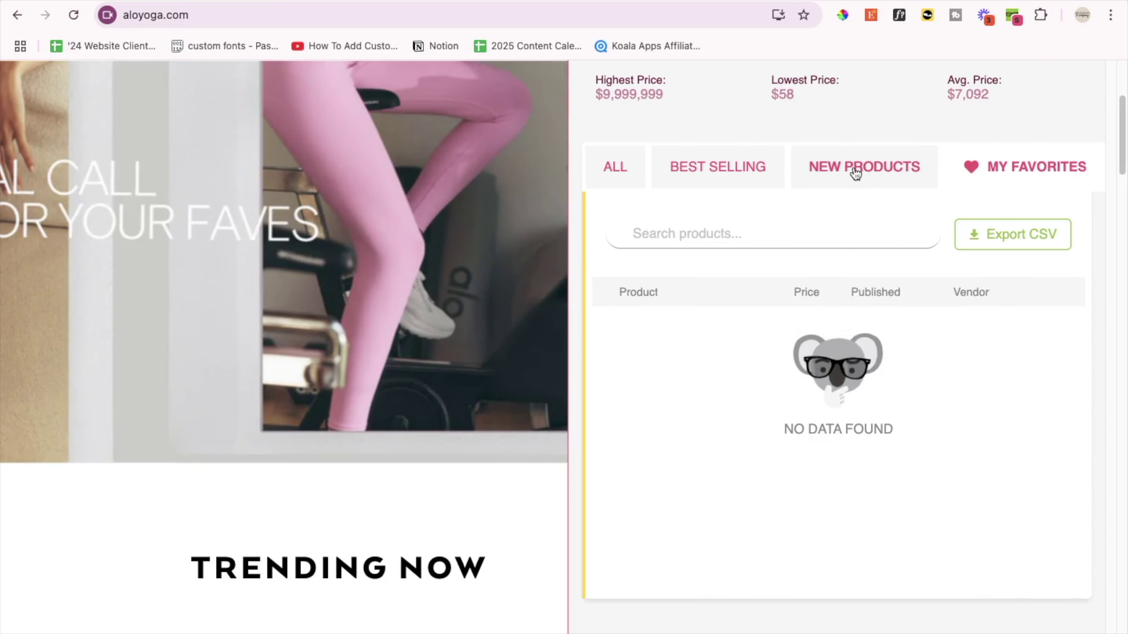
click(854, 172)
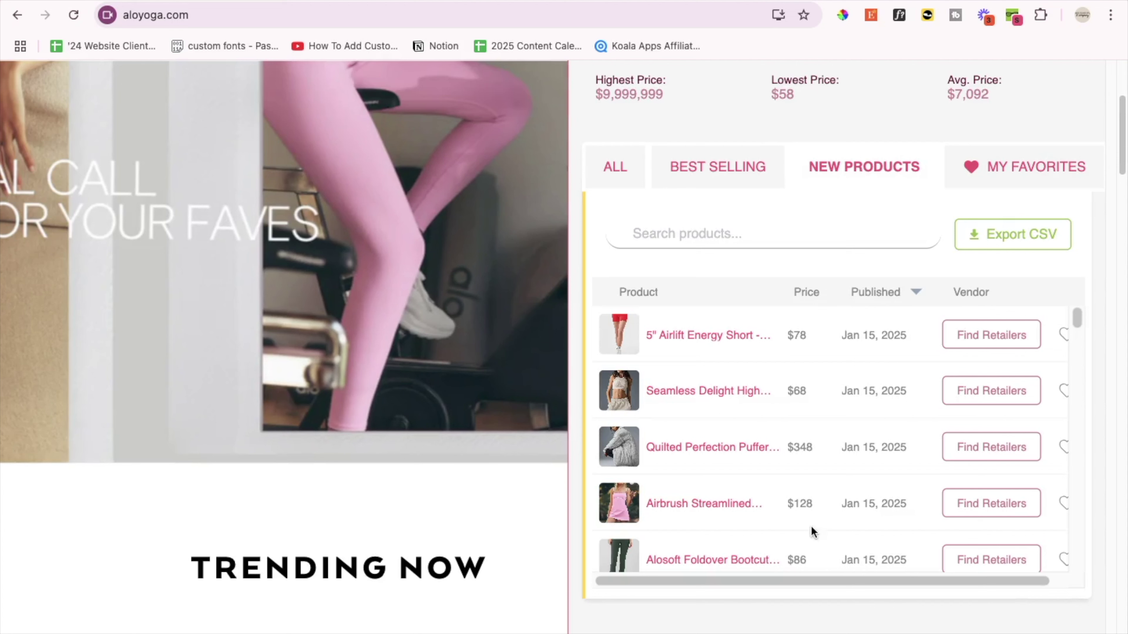
Step: Mark the Seamless Delight High and Quilted Perfection Puffer products as favorites, then show the favorites list
drag(789, 580, 877, 581)
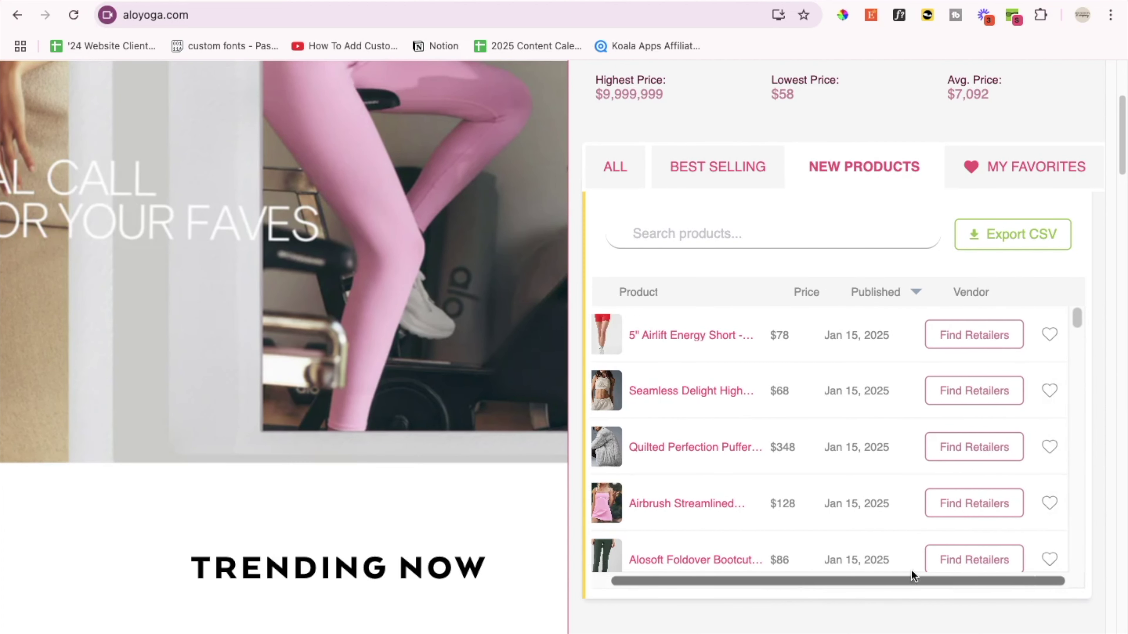
click(1051, 392)
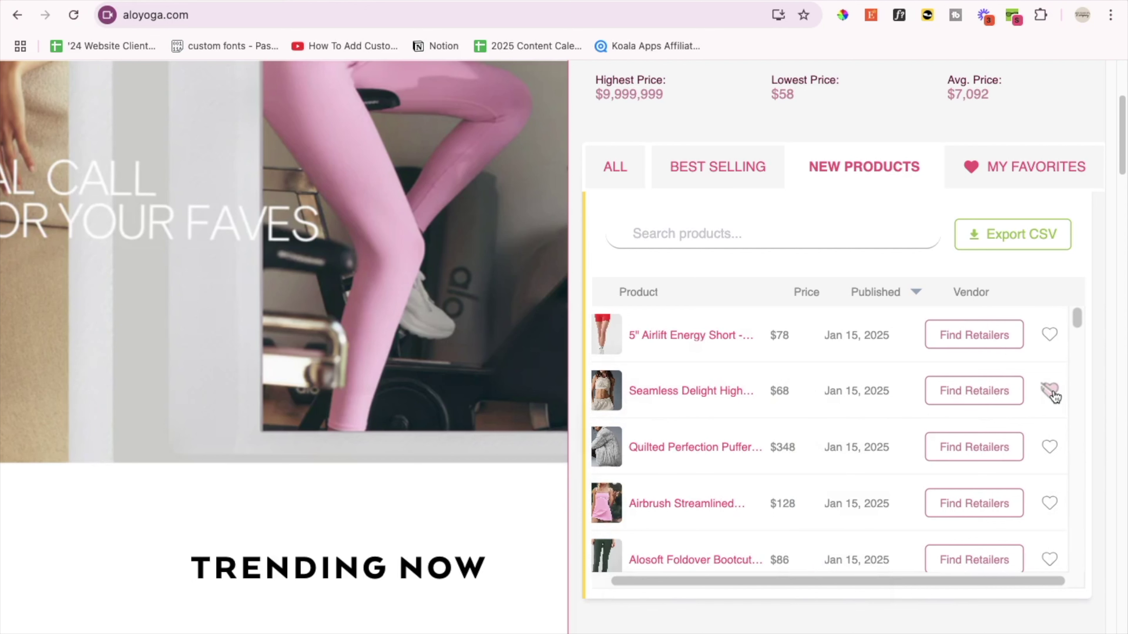
scroll(1049, 475, down, 3)
scroll(1048, 477, up, 3)
click(1050, 482)
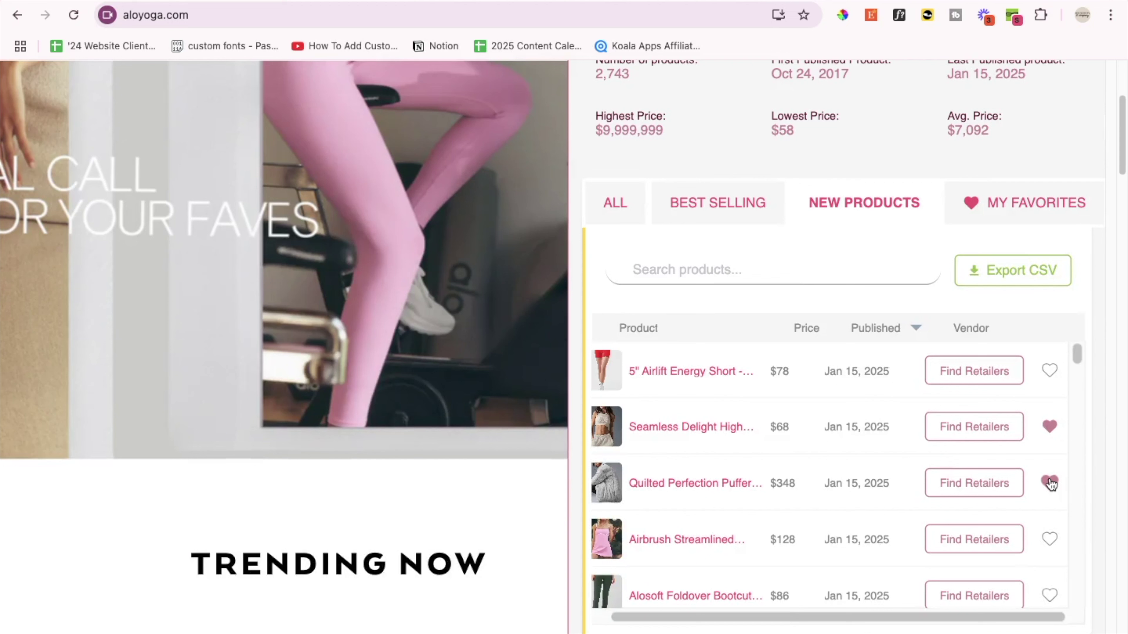
click(1012, 214)
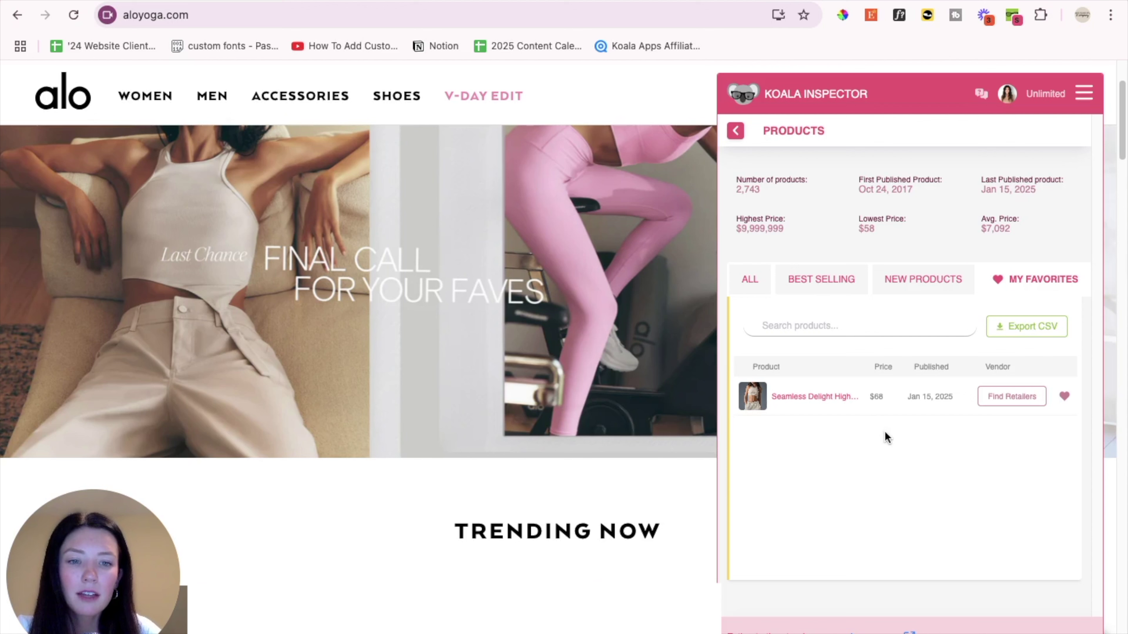
Step: Find retailers for the Accolade Crew Neck Pullover from the best-selling products and review the suggestions
click(820, 279)
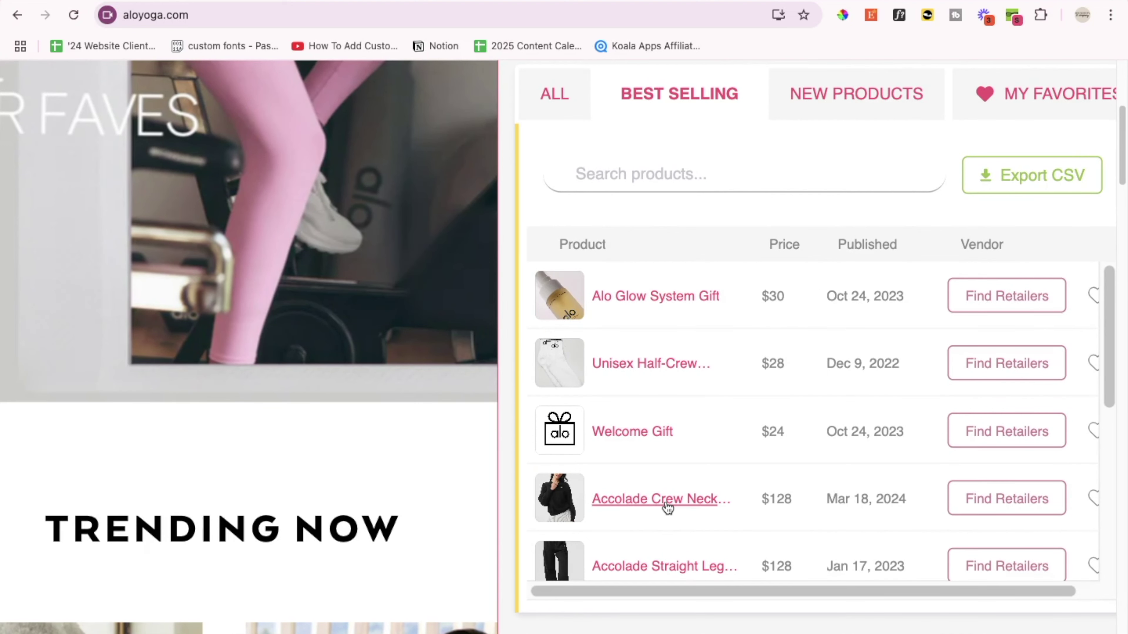
click(991, 498)
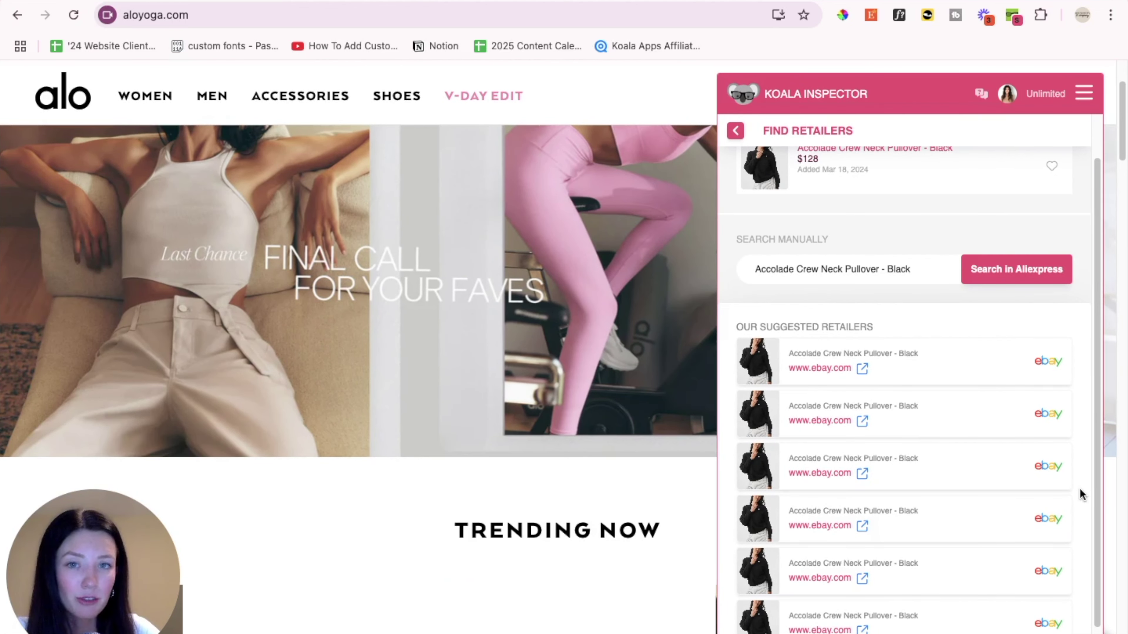
Step: Mark the Accolade Crew Neck Pullover - Black as a favorite, then show the favorite products list
scroll(1080, 488, up, 1)
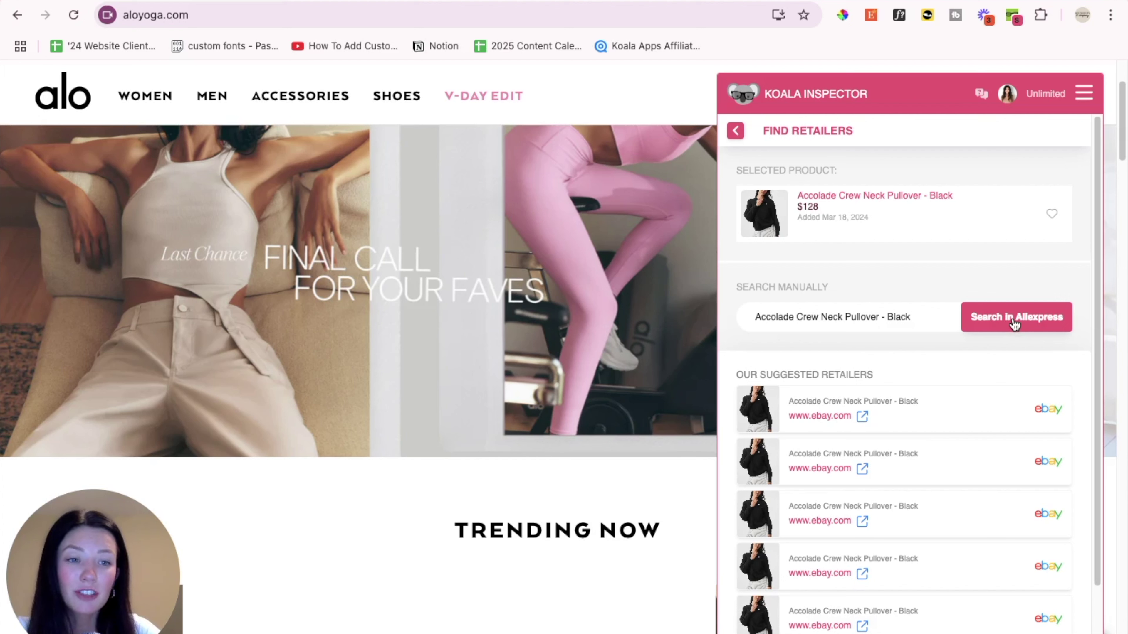
click(1051, 214)
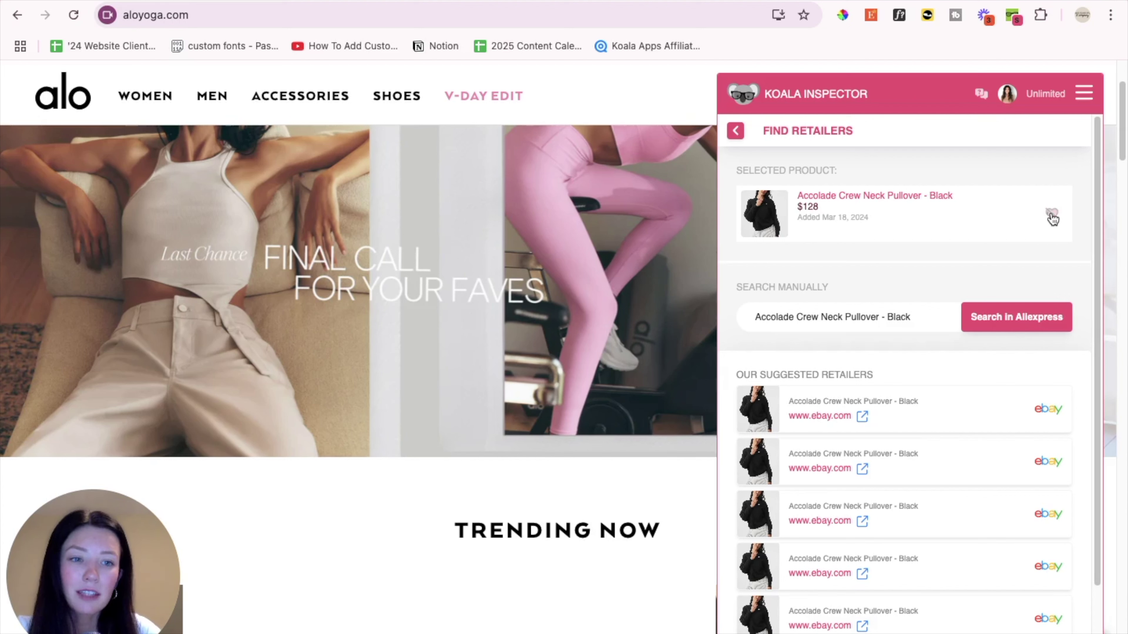
click(736, 132)
click(1039, 279)
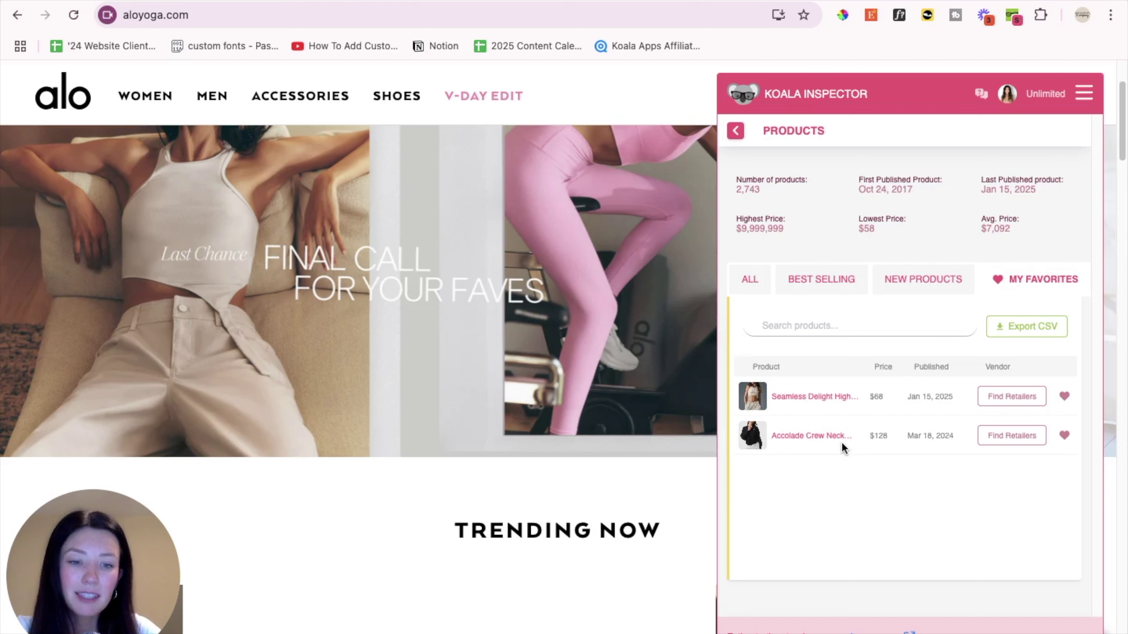
Step: Show the best-selling products and examine the CSV export option for that list
scroll(844, 442, down, 2)
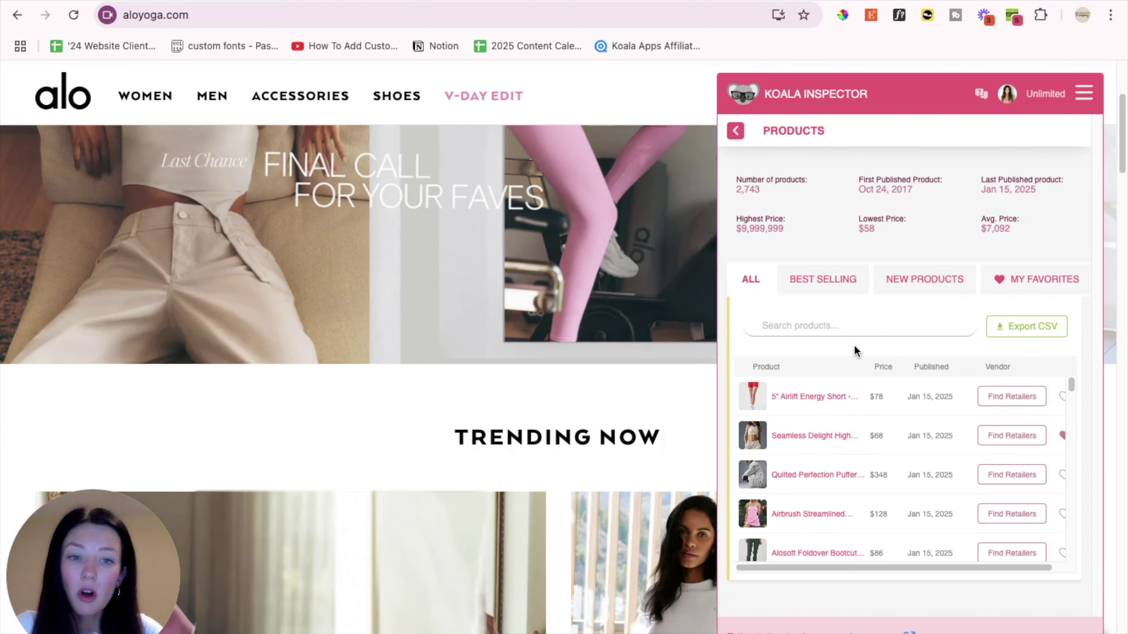
click(822, 284)
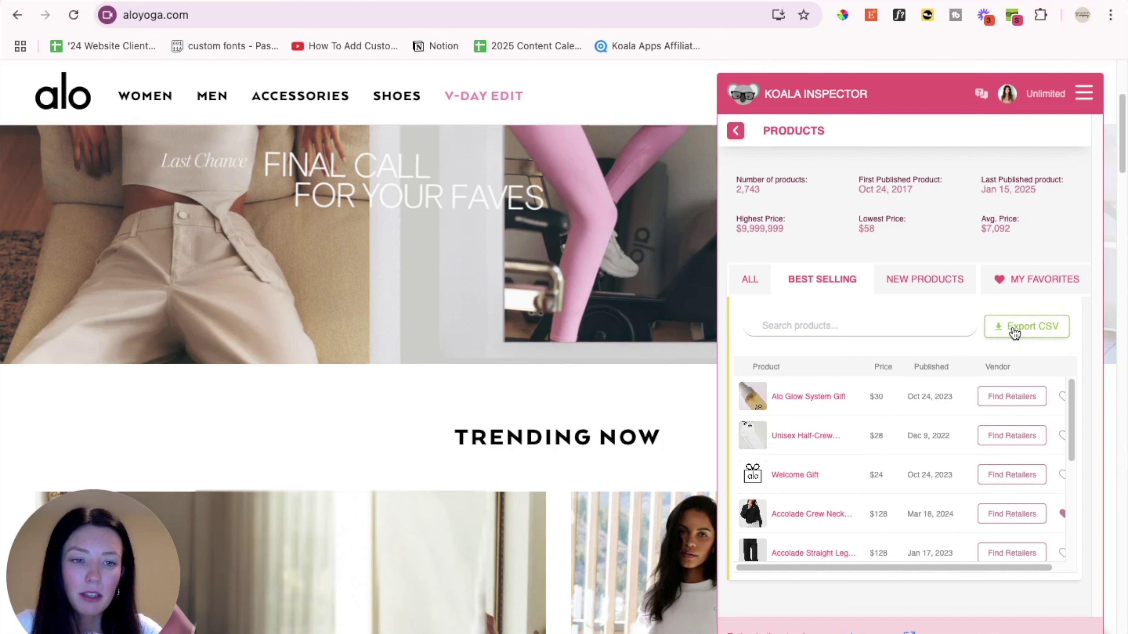
scroll(1011, 337, up, 5)
scroll(1014, 333, right, 4)
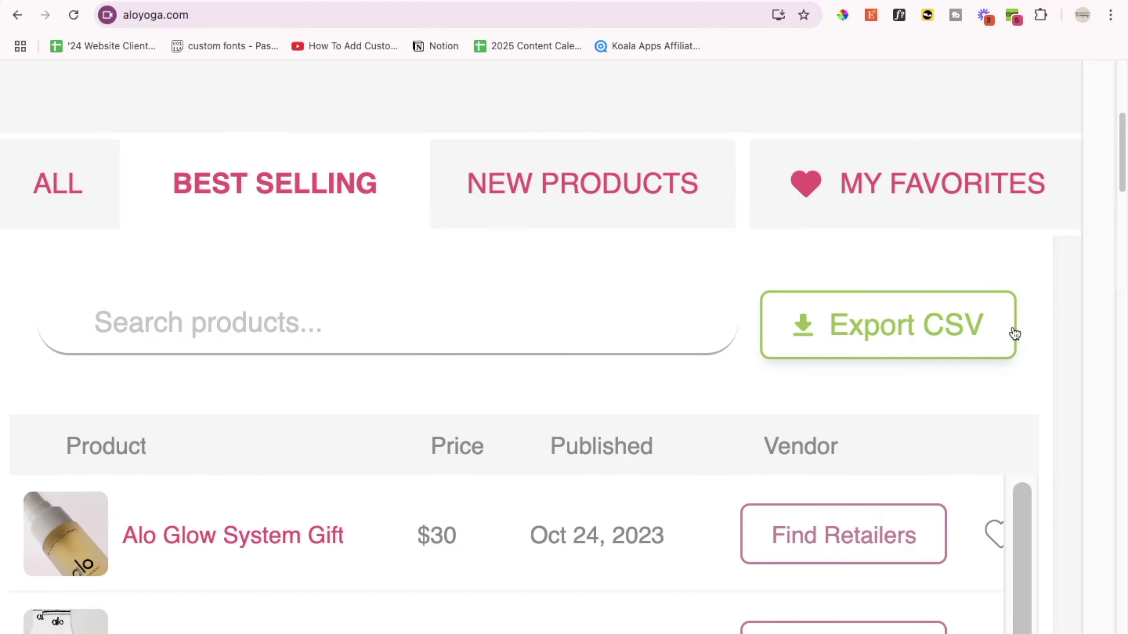
scroll(857, 355, down, 5)
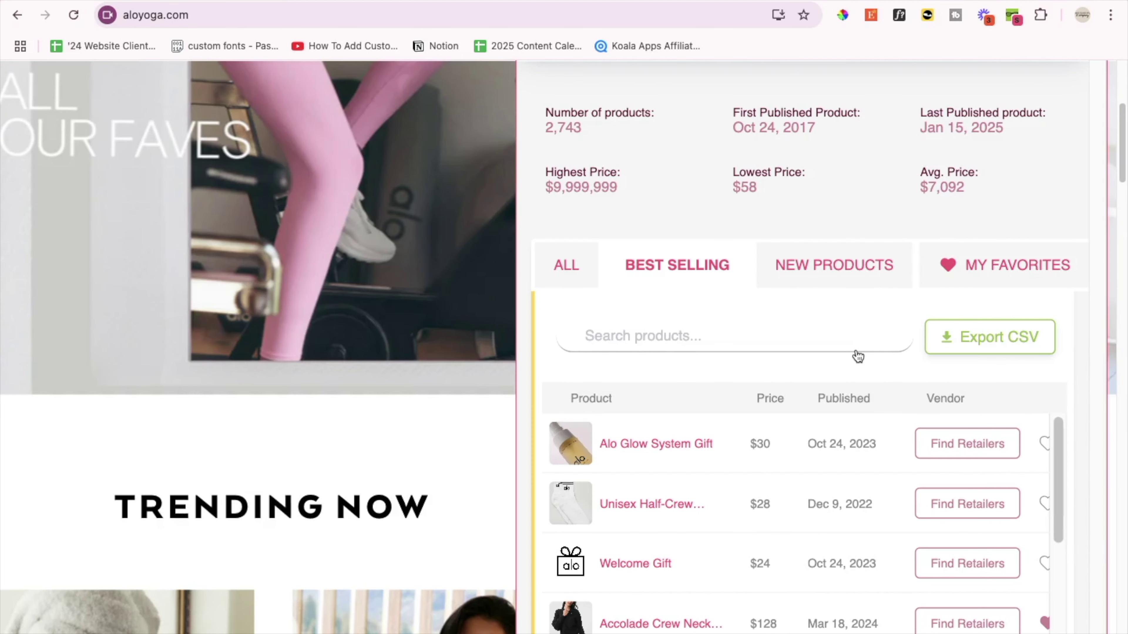
scroll(857, 355, down, 3)
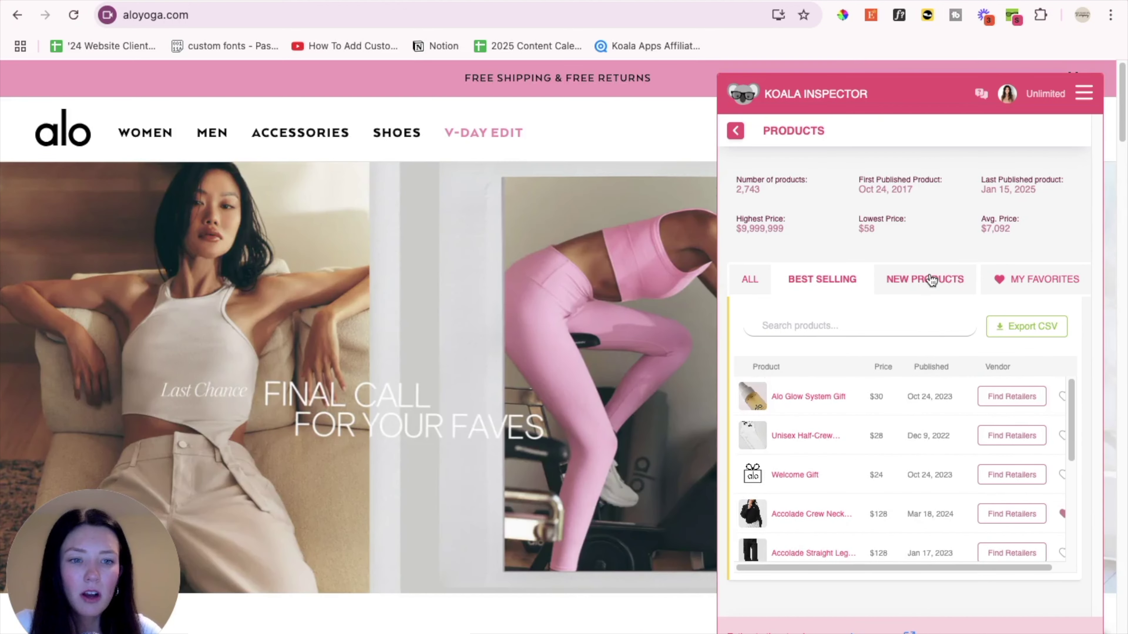
Step: Show the new products and examine their prices and publication dates
click(931, 279)
scroll(886, 458, down, 1)
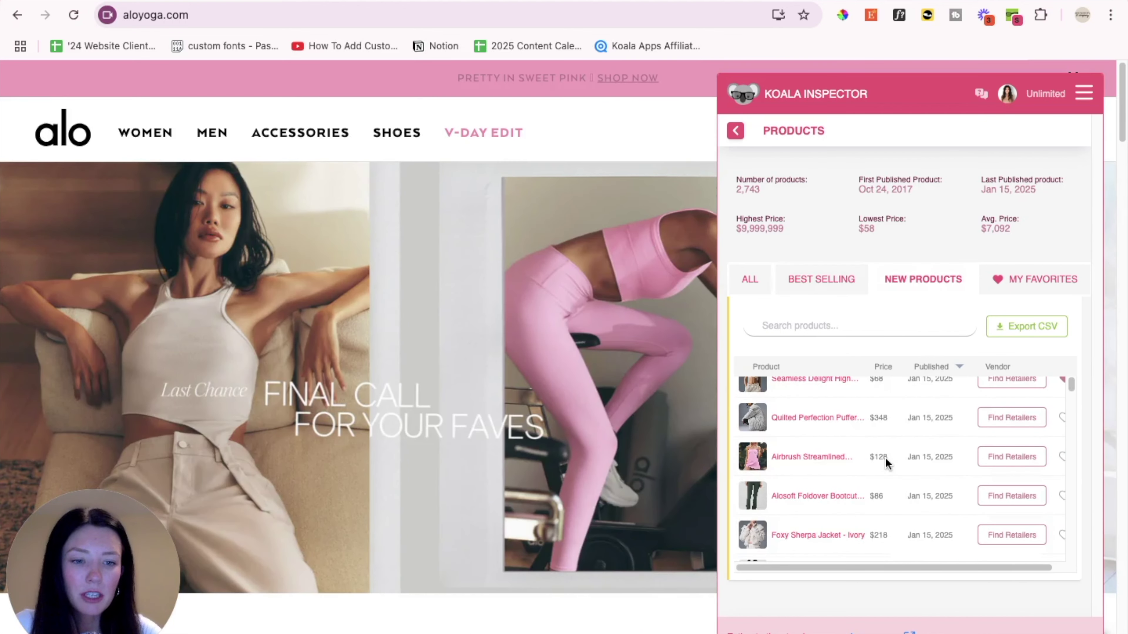
scroll(886, 458, up, 3)
scroll(885, 458, up, 3)
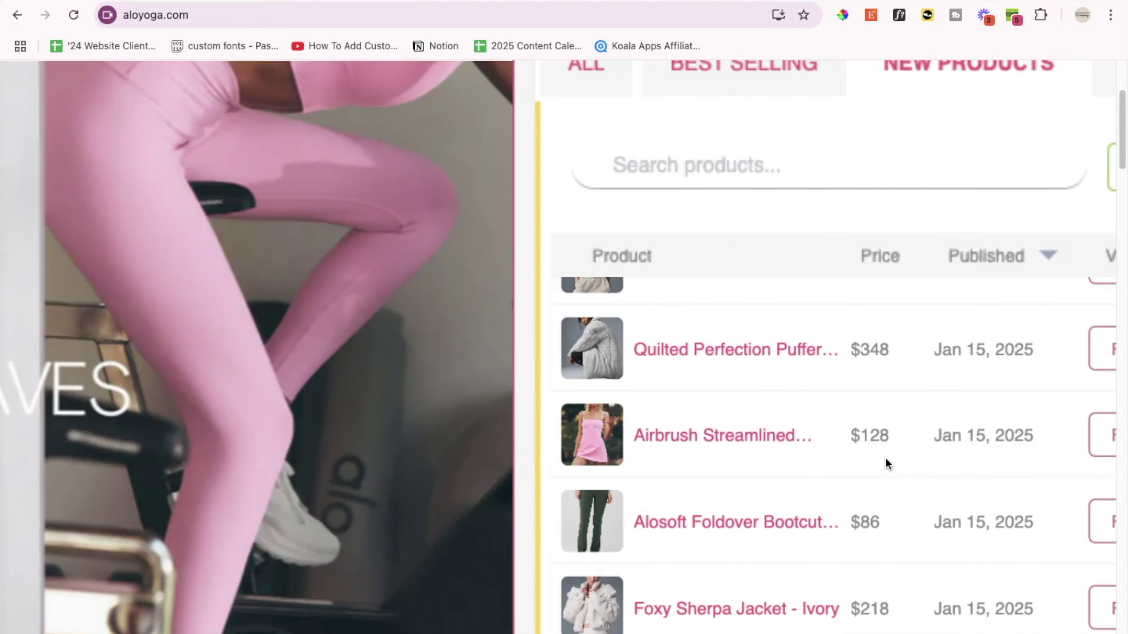
scroll(886, 461, right, 2)
scroll(949, 316, down, 2)
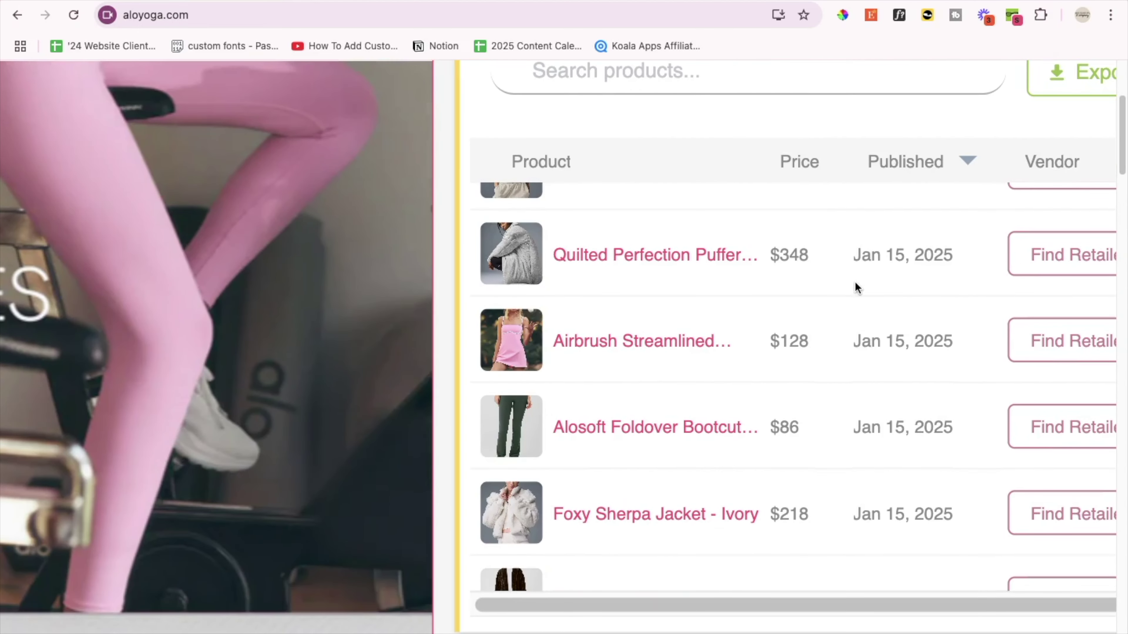
scroll(781, 361, down, 2)
scroll(781, 361, down, 5)
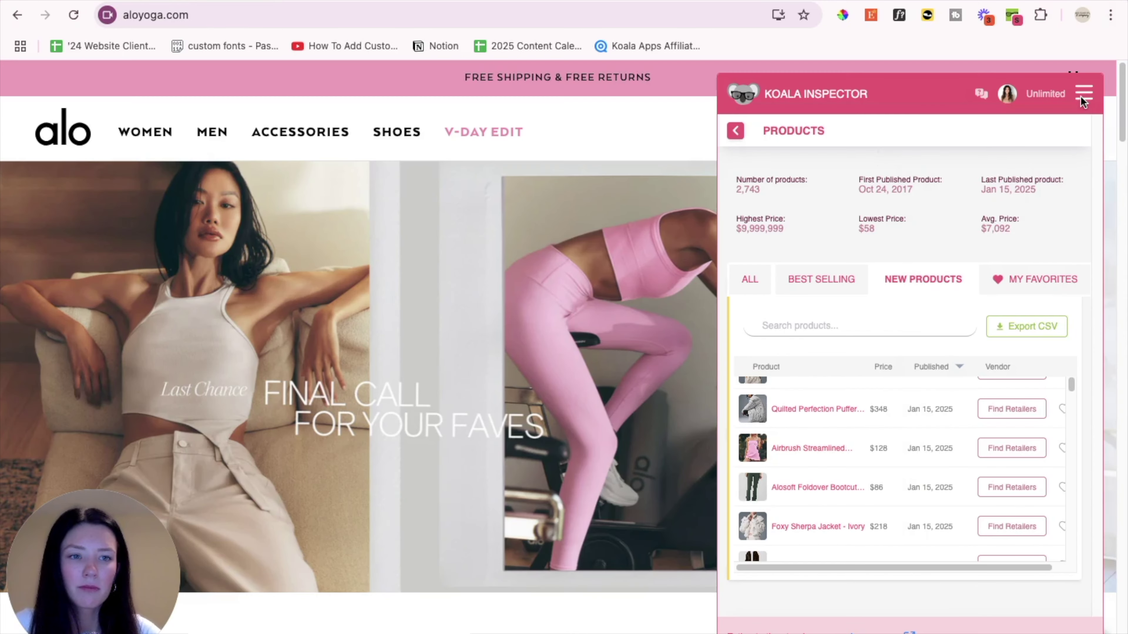
Step: Open the store's live trends and examine the trending products' growth since last month
click(1086, 95)
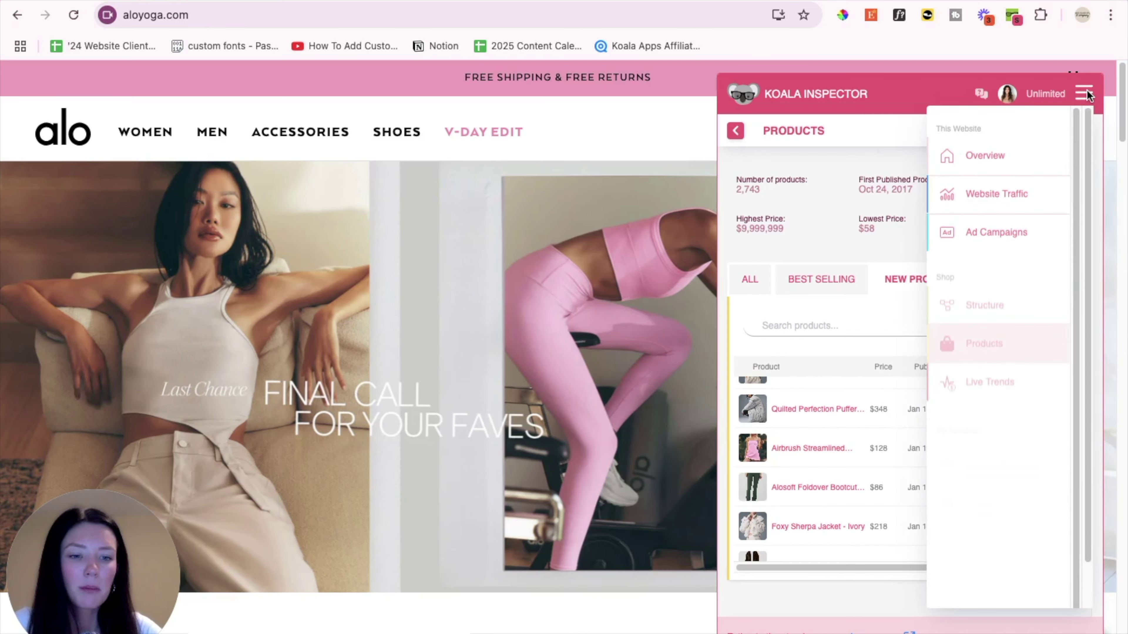
click(993, 383)
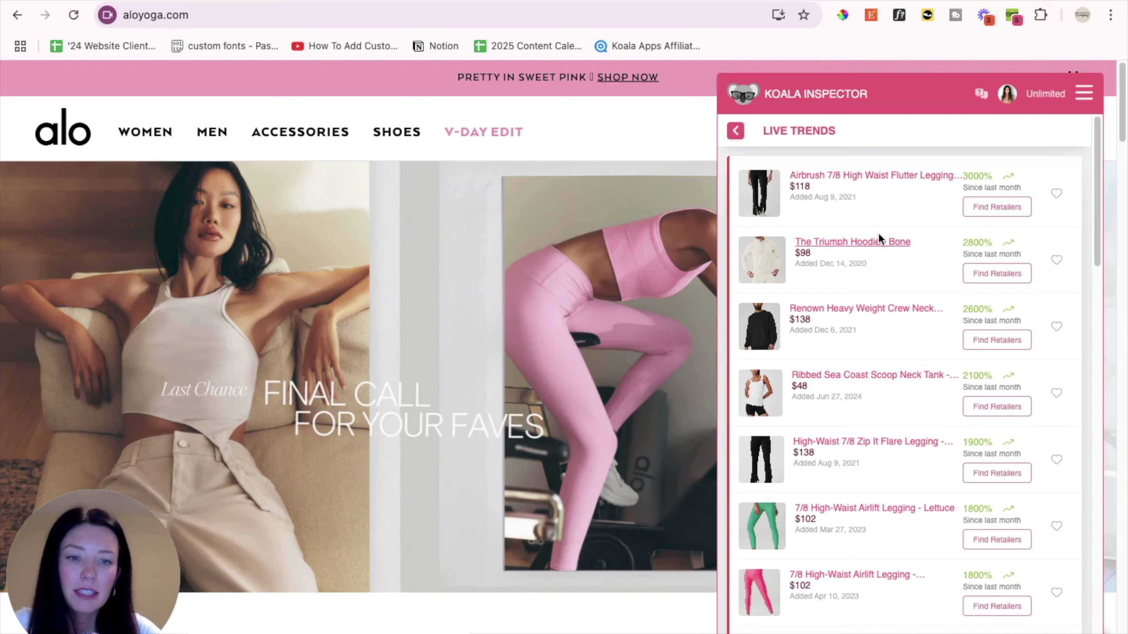
scroll(878, 233, up, 5)
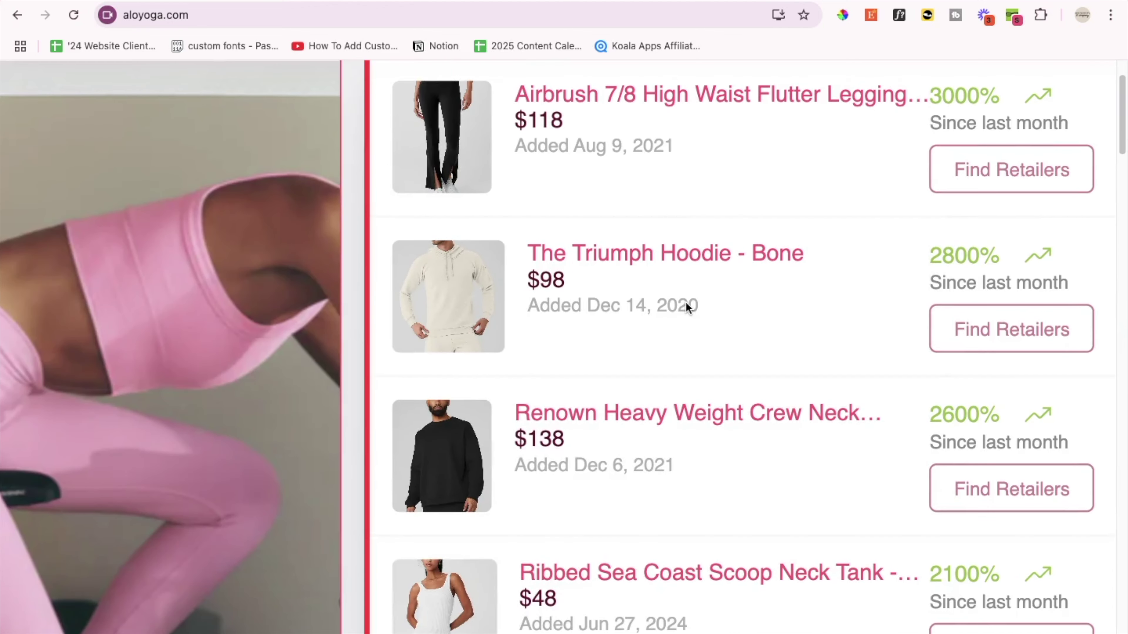
scroll(1039, 251, right, 3)
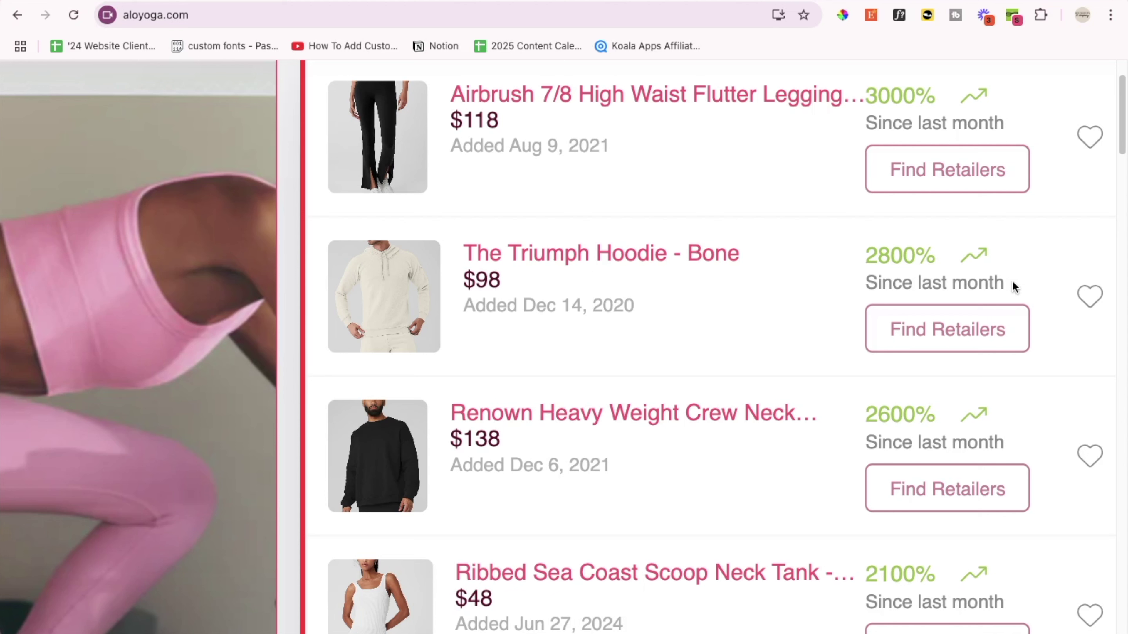
Step: Preview The Triumph Hoodie - Bone, check its suggested retailers, then return to the live trends
mouse_move(365, 309)
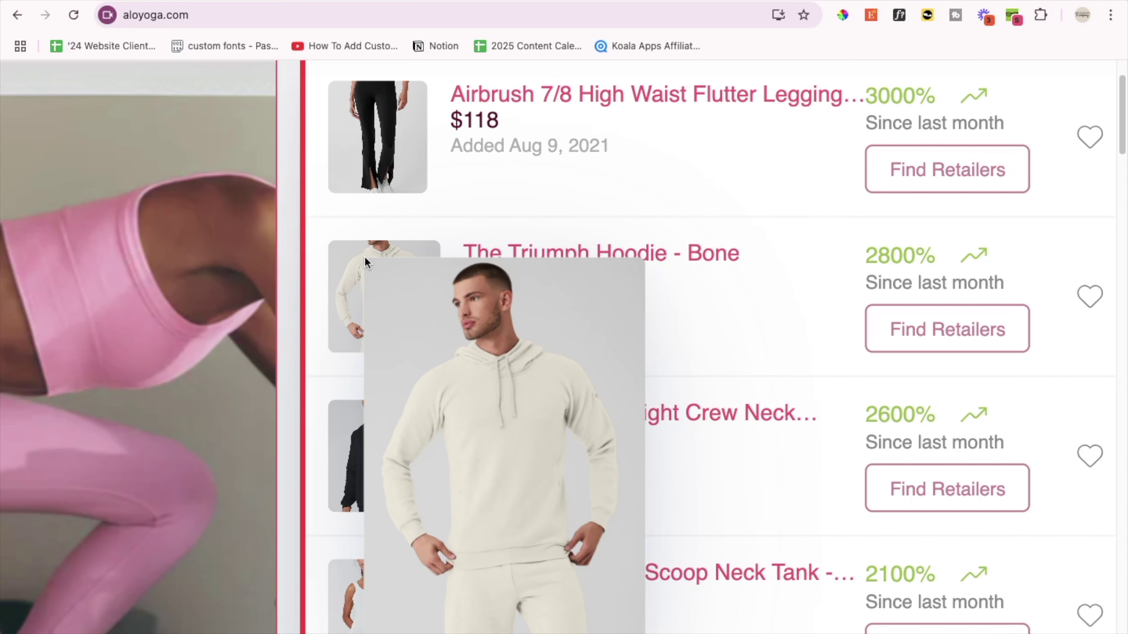
click(934, 327)
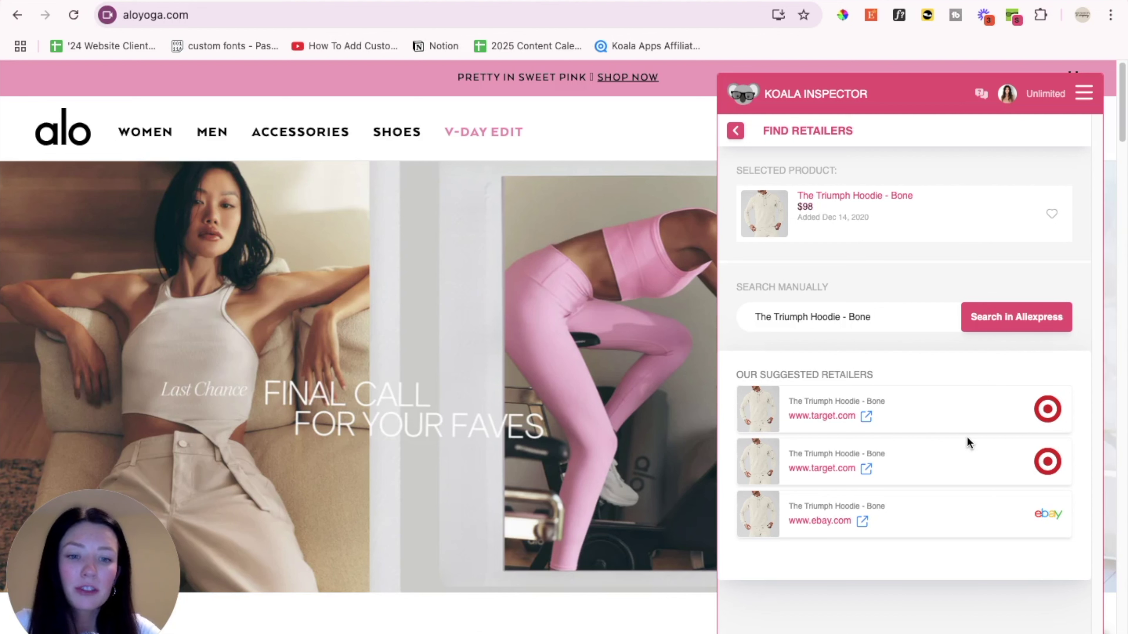
click(736, 132)
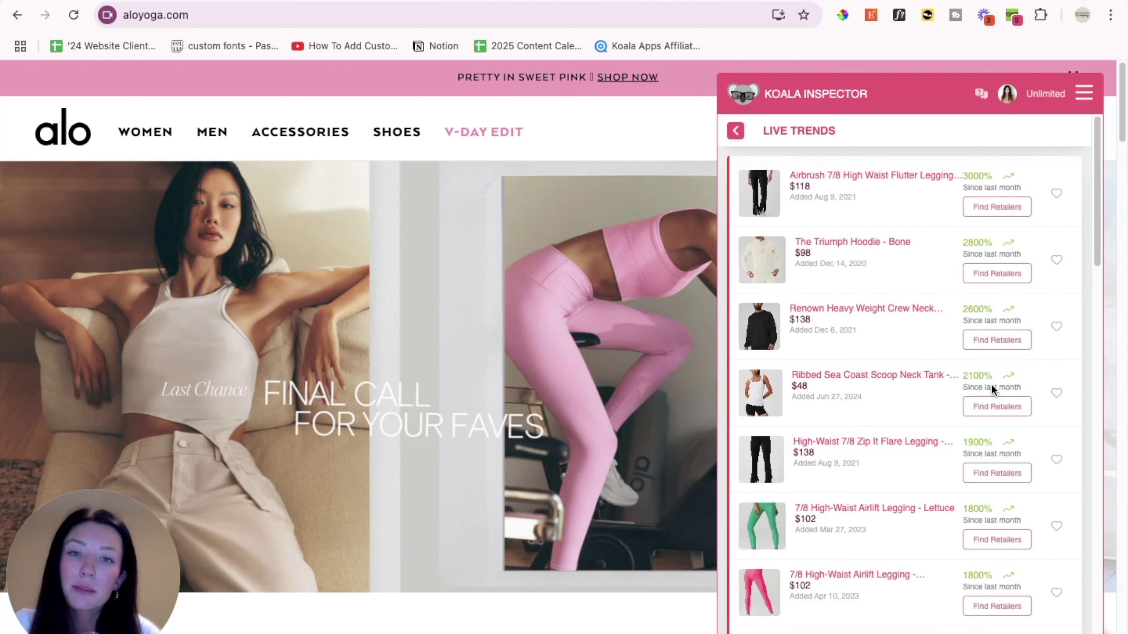
Step: Return to the Alo Yoga store overview and start tracking the shop
click(1084, 99)
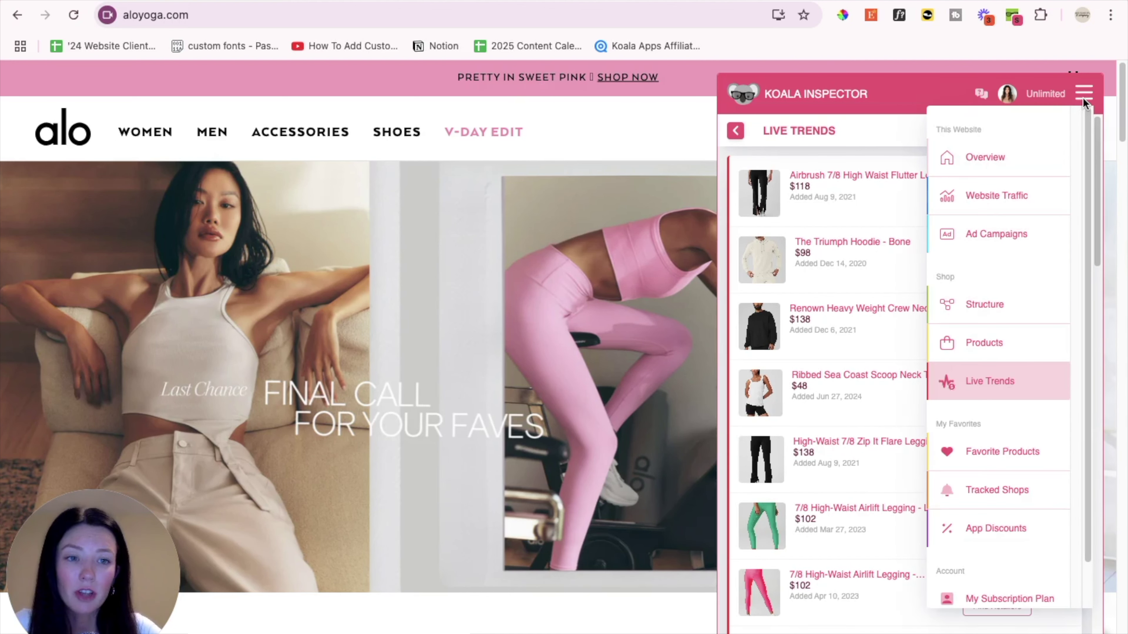
click(993, 161)
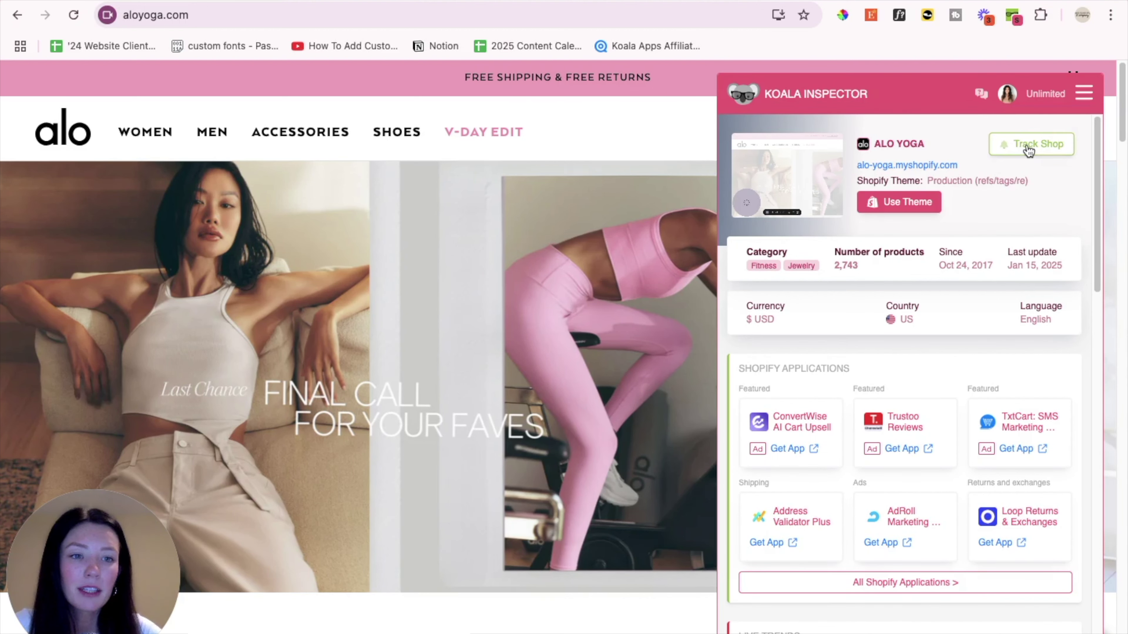
scroll(1022, 150, up, 5)
click(1028, 151)
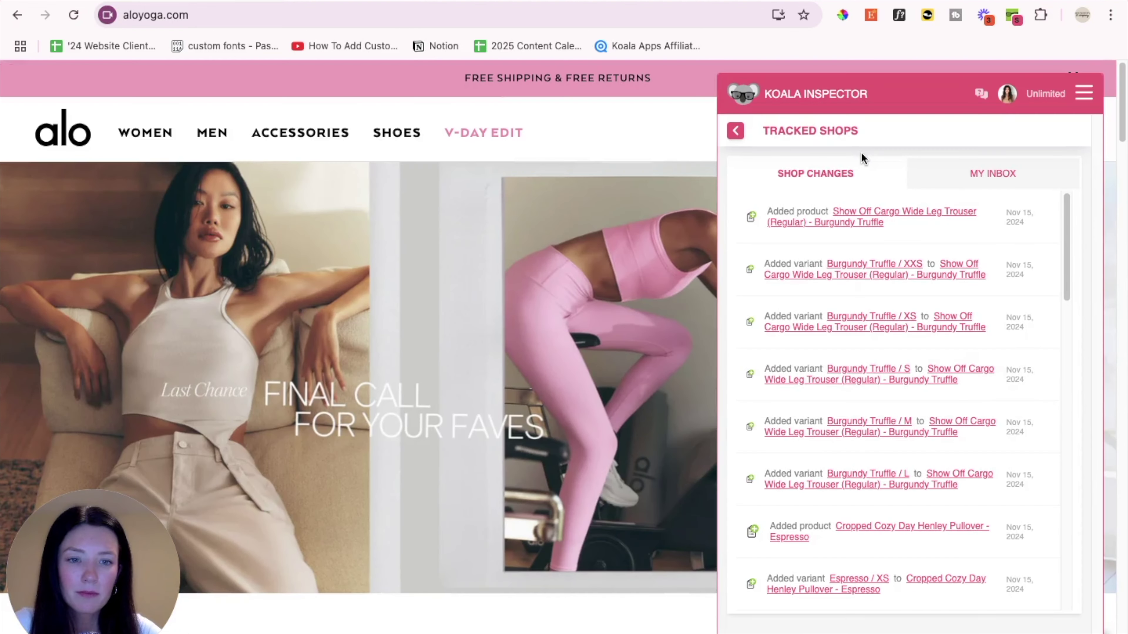
Step: Review the tracked shop's list of product and variant changes, then open the tracking inbox
scroll(862, 302, down, 10)
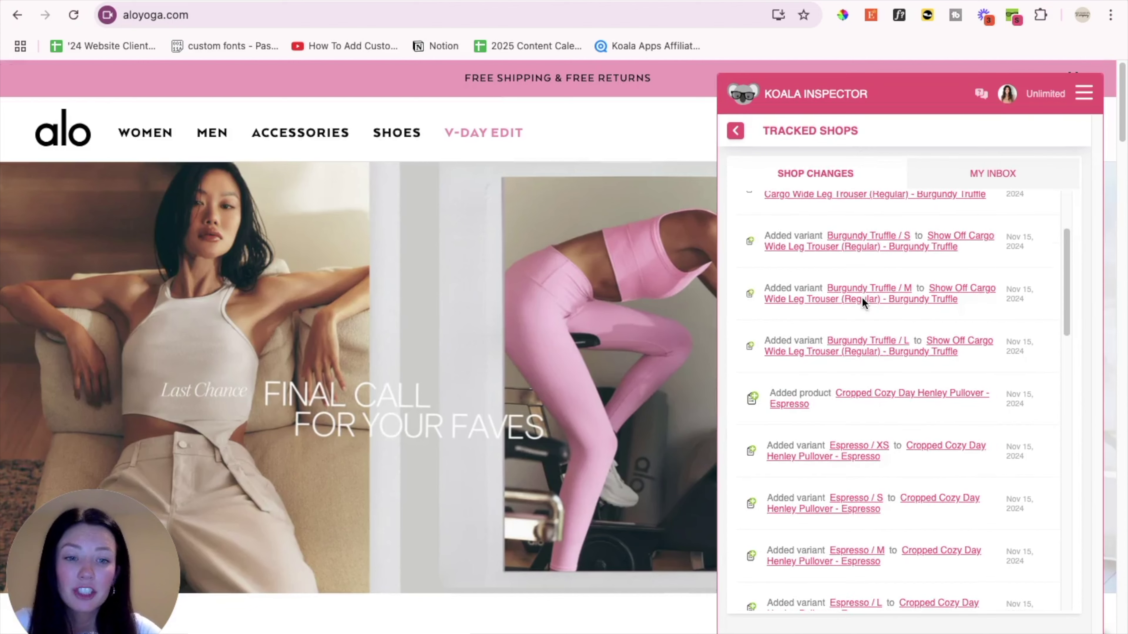
scroll(862, 302, up, 10)
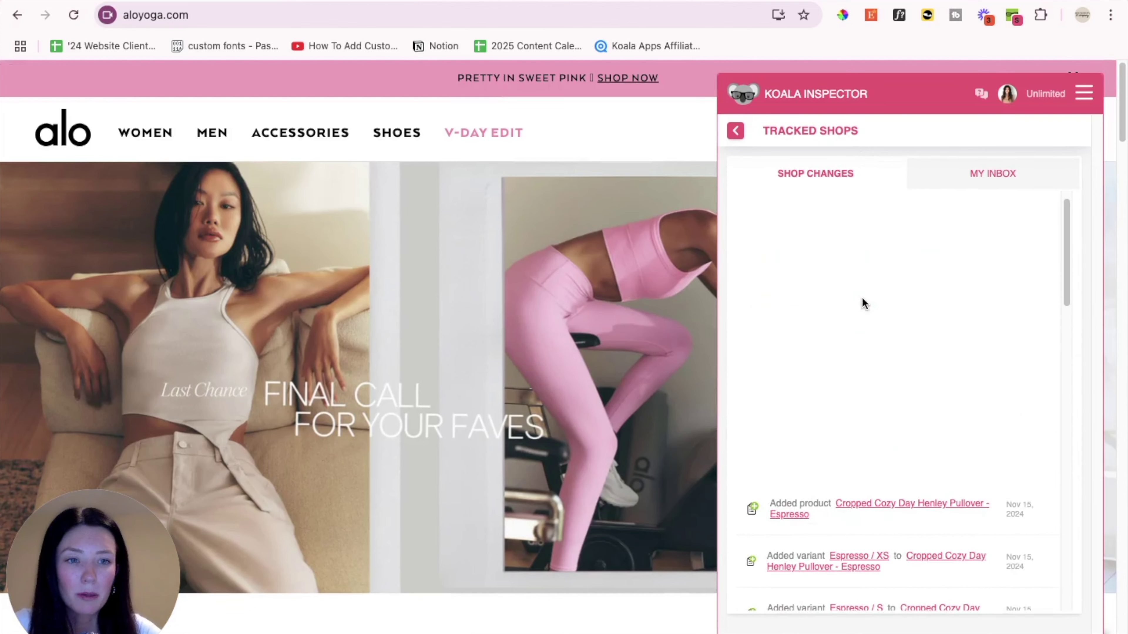
click(987, 172)
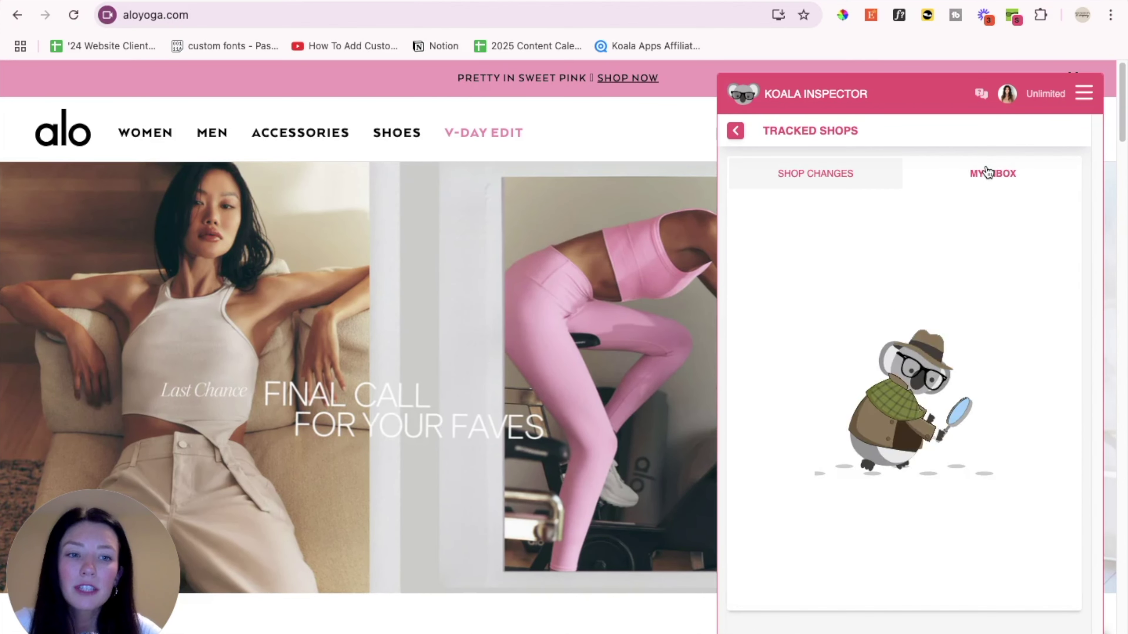
Step: Confirm Alo-yoga's tracking settings with change tracking and periodic email lists enabled, then return to the store overview
click(736, 132)
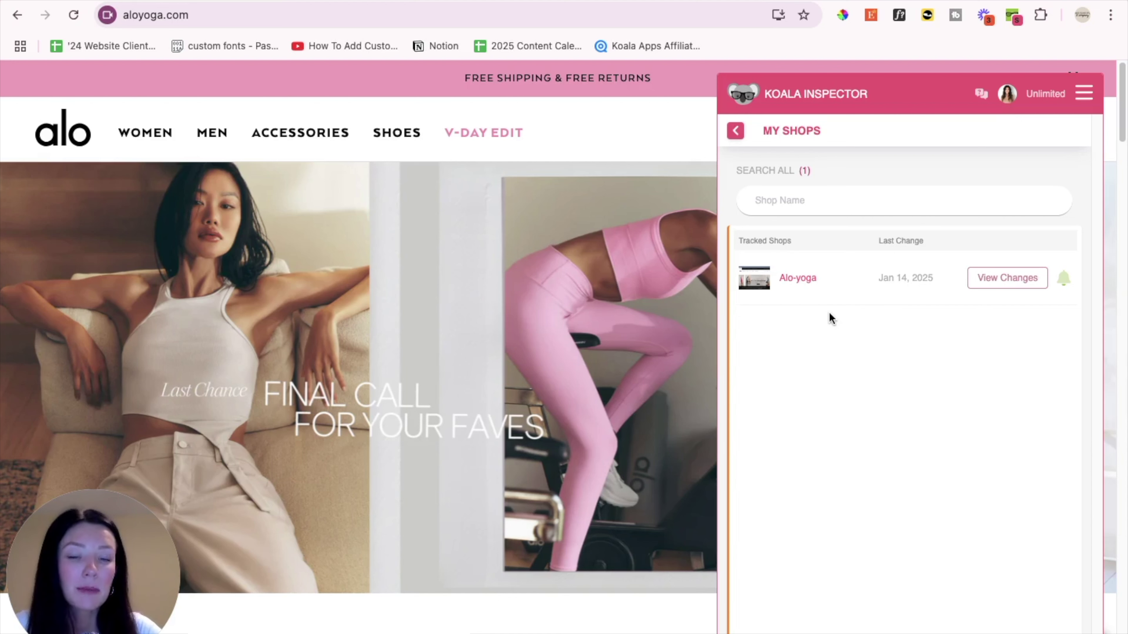
click(1064, 281)
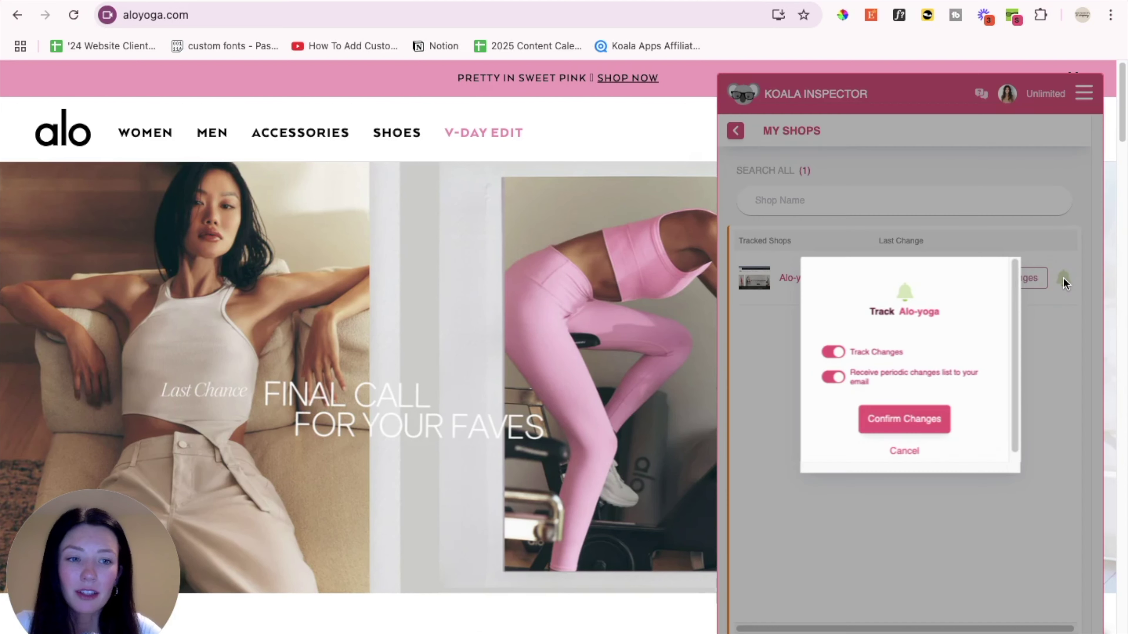
click(916, 424)
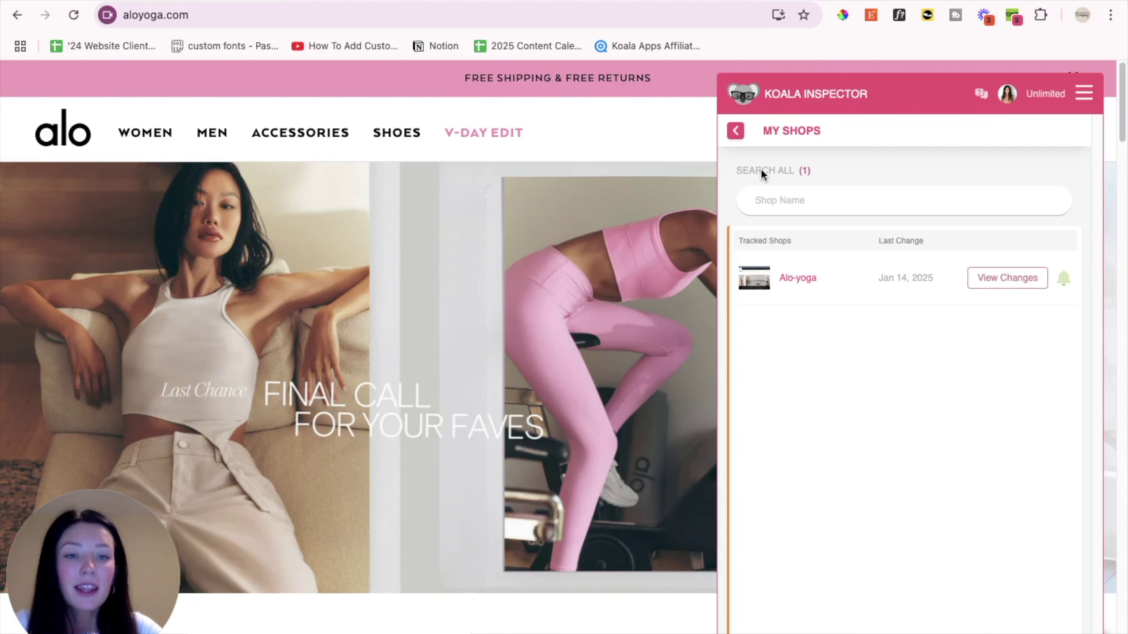
click(736, 131)
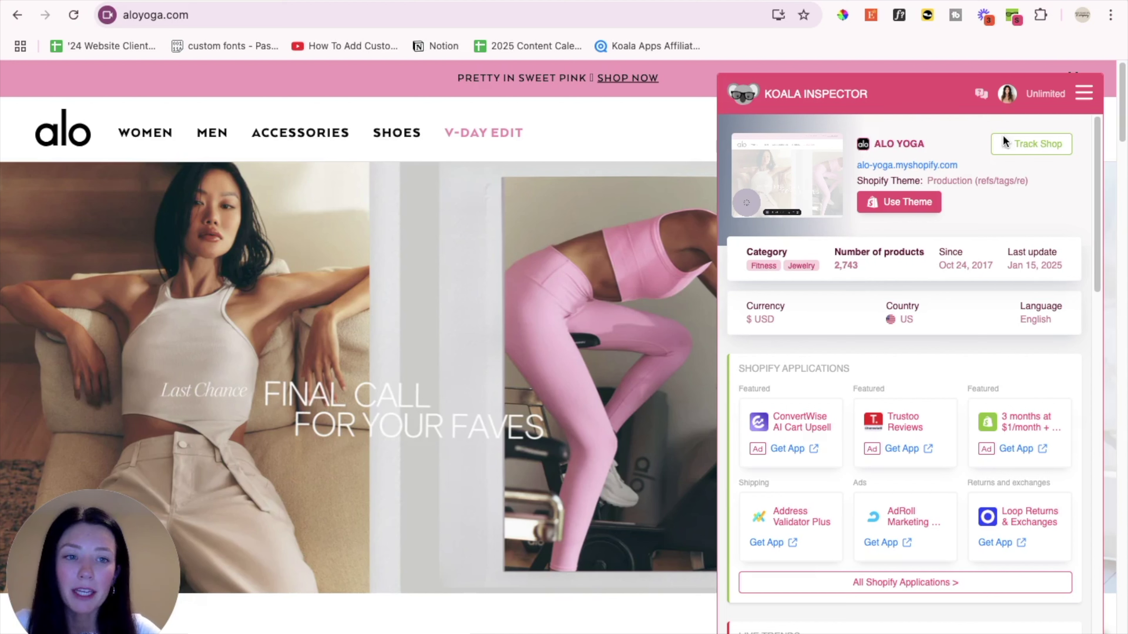
Step: Look through the favorite products and tracked shops lists, then open the app discounts
click(1083, 94)
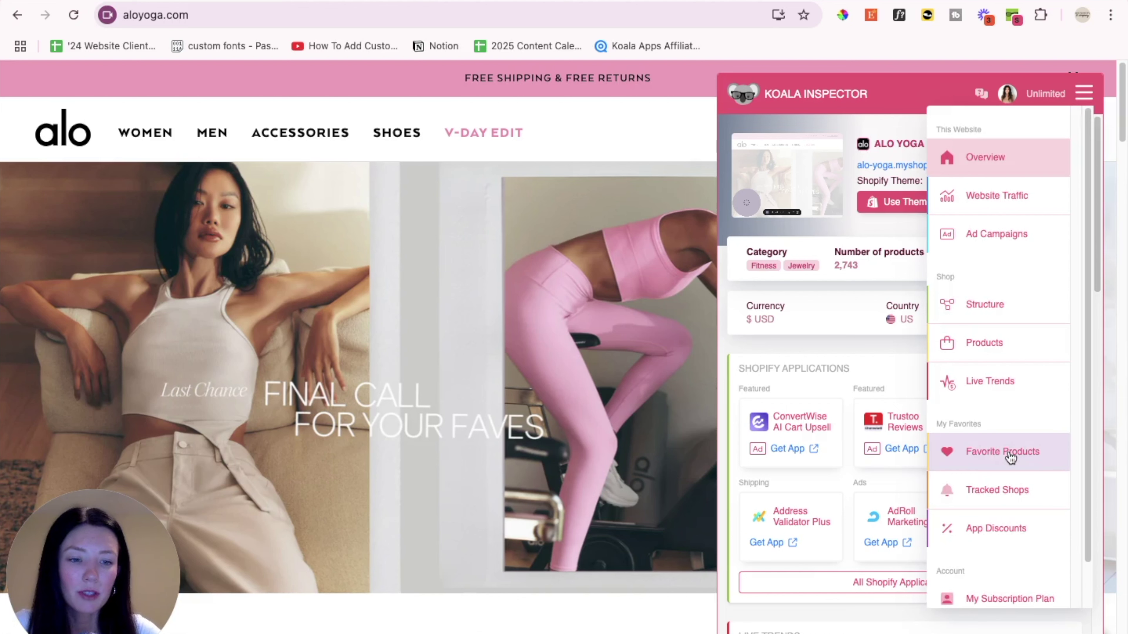
click(1000, 457)
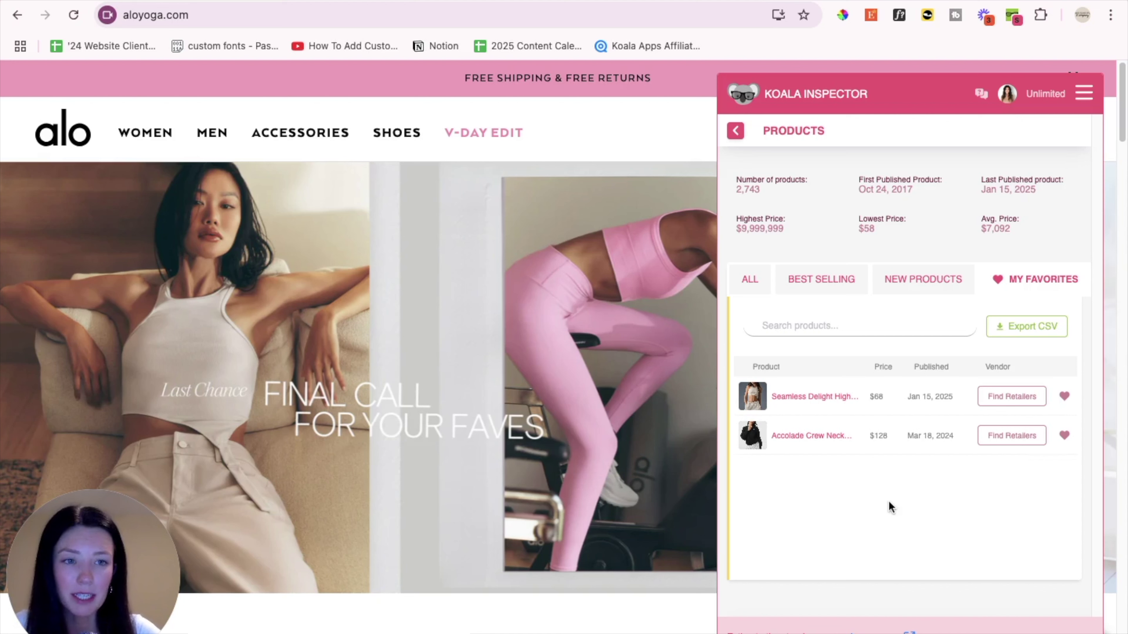
click(1083, 93)
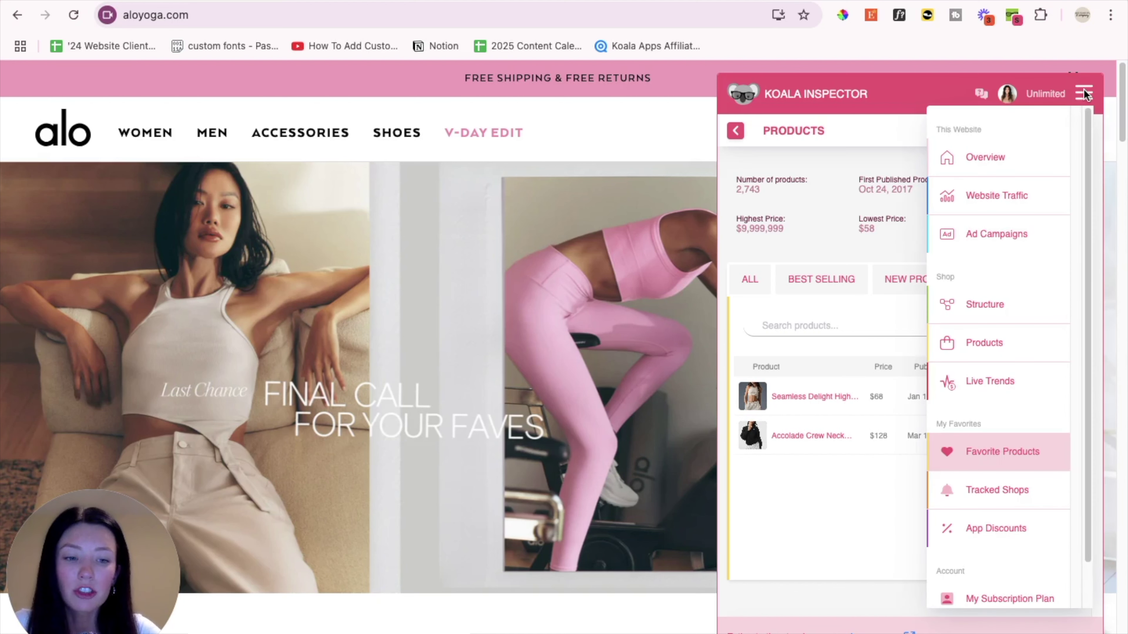
click(987, 491)
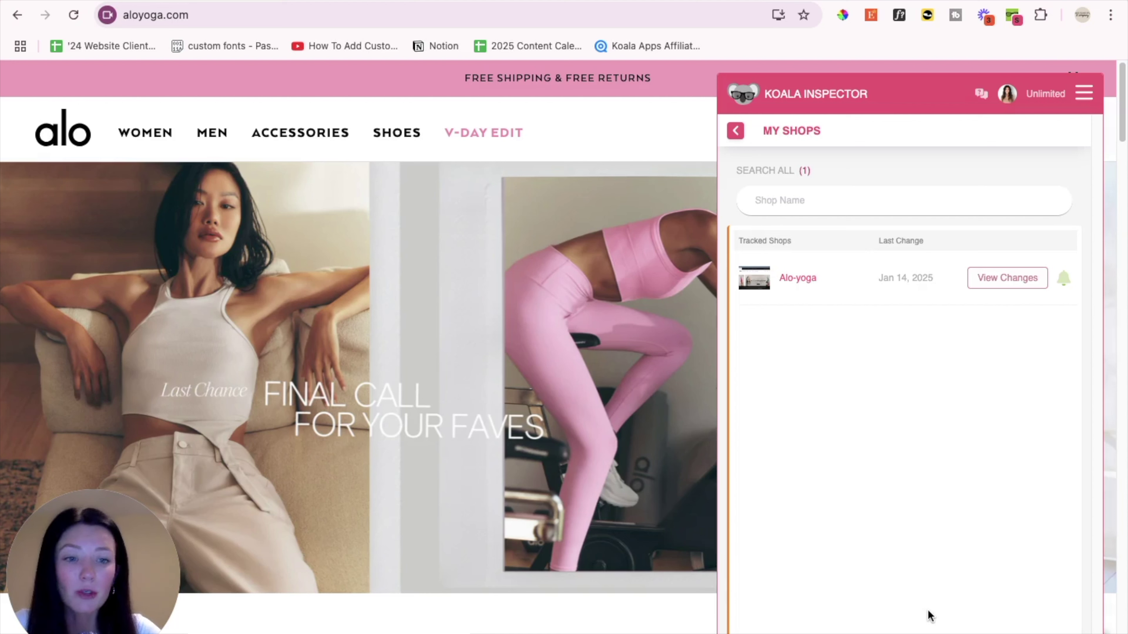
click(1082, 94)
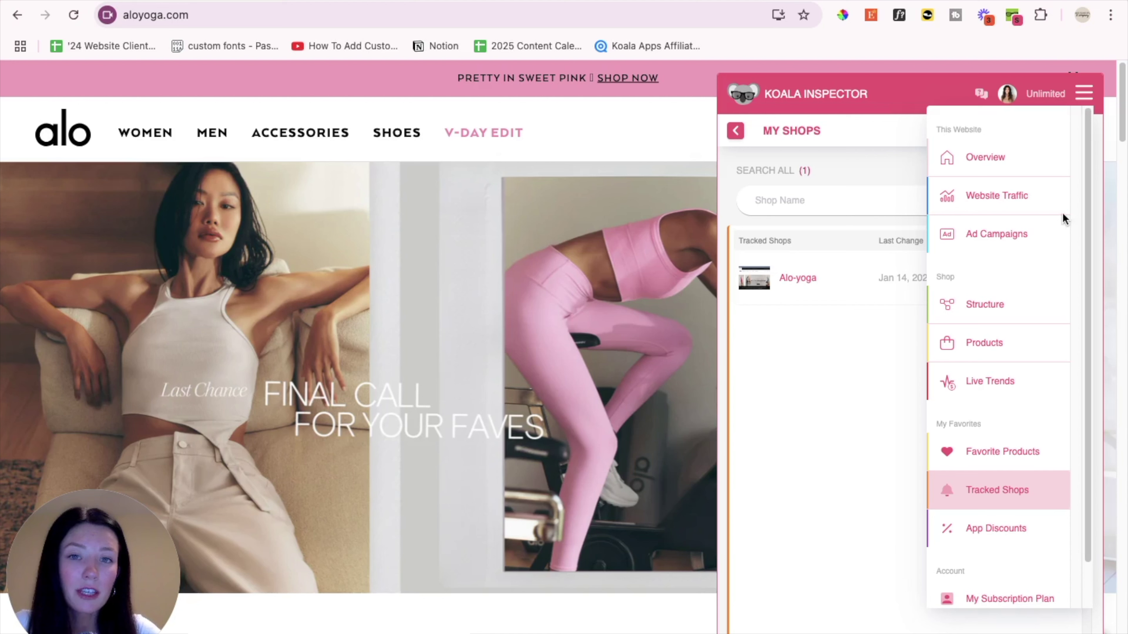
click(999, 530)
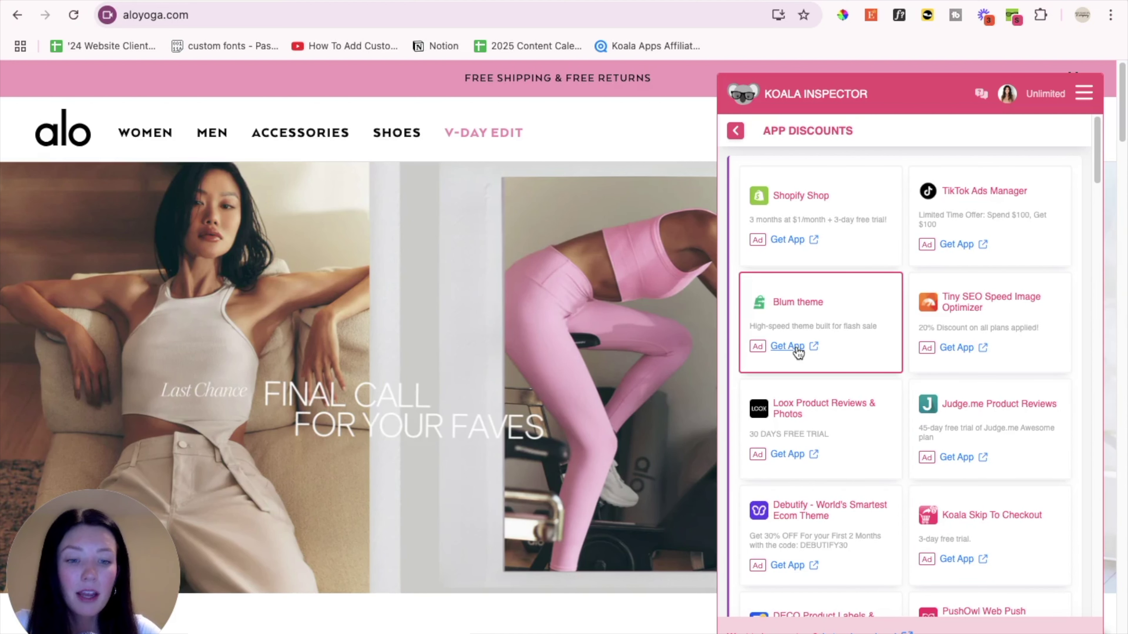
Step: Look through the discounted Shopify apps and their trial or discount offers in the app discounts list
scroll(815, 457, down, 5)
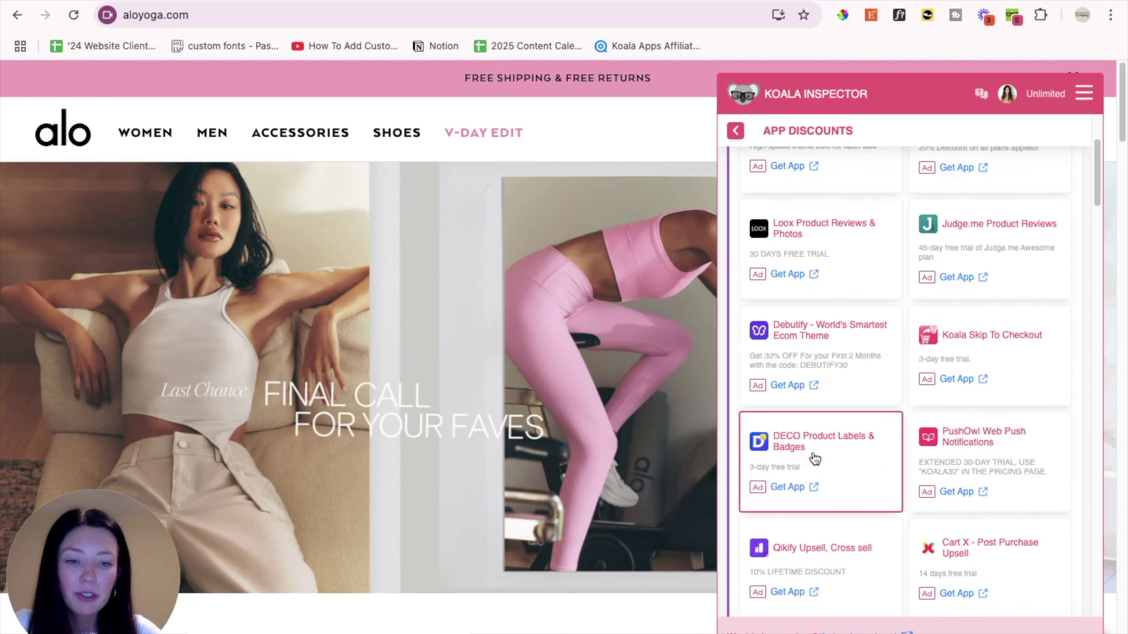
scroll(815, 458, down, 2)
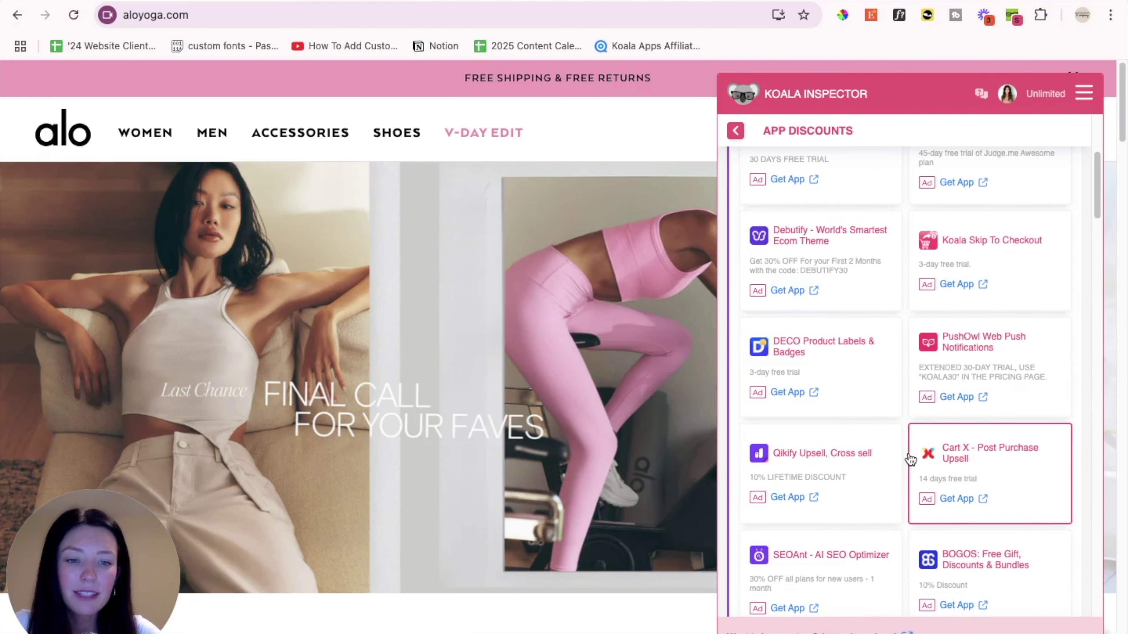
scroll(905, 457, down, 4)
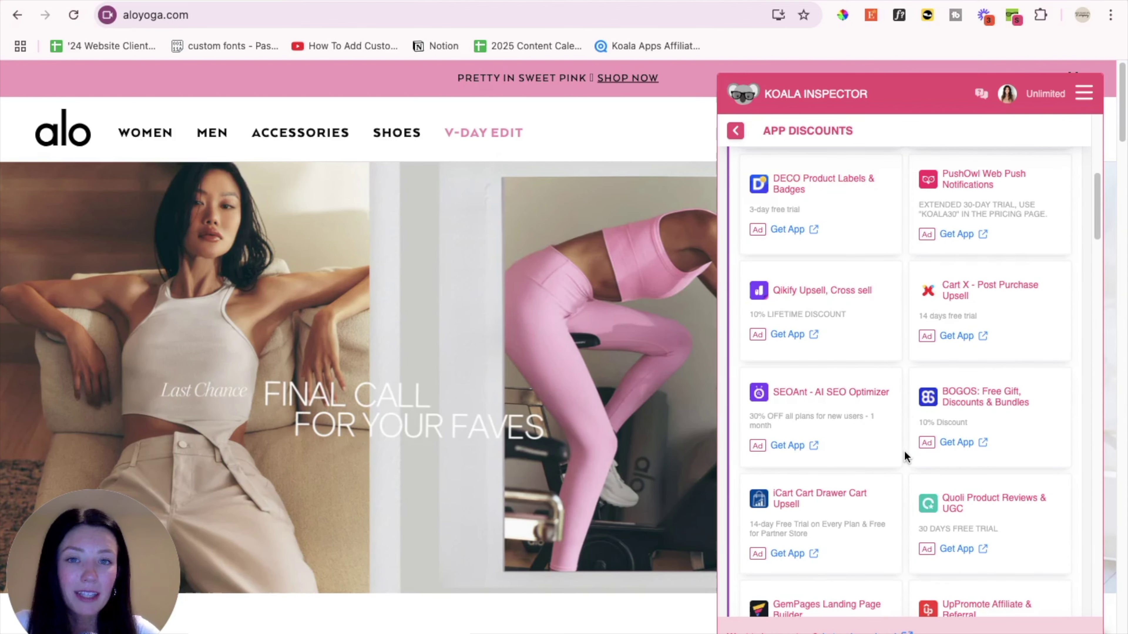
scroll(904, 451, down, 1)
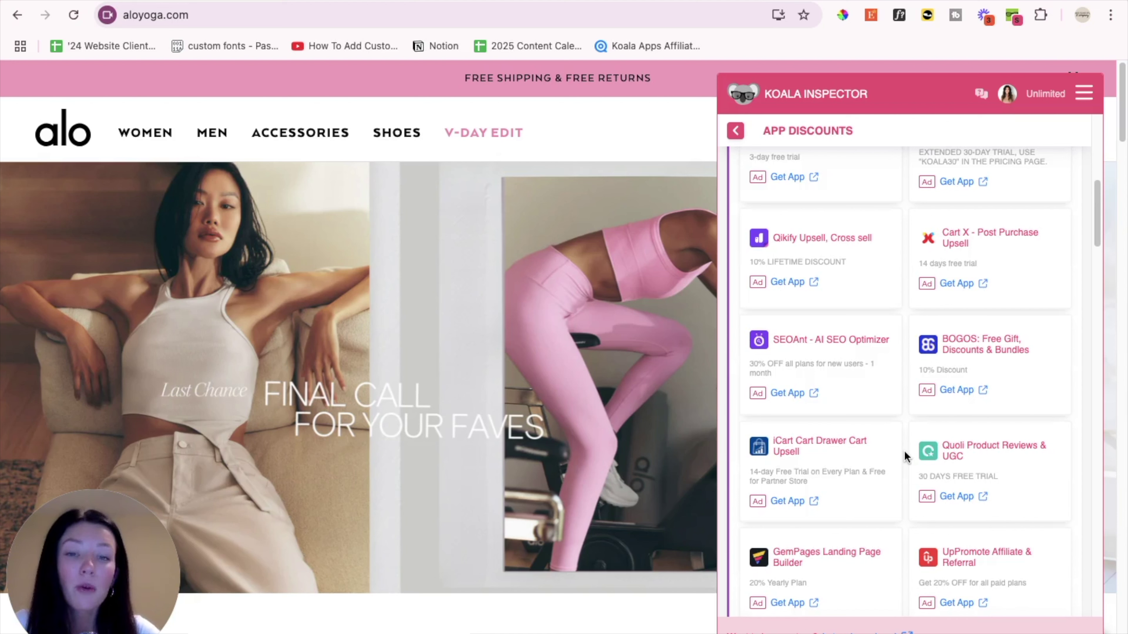
scroll(904, 451, up, 3)
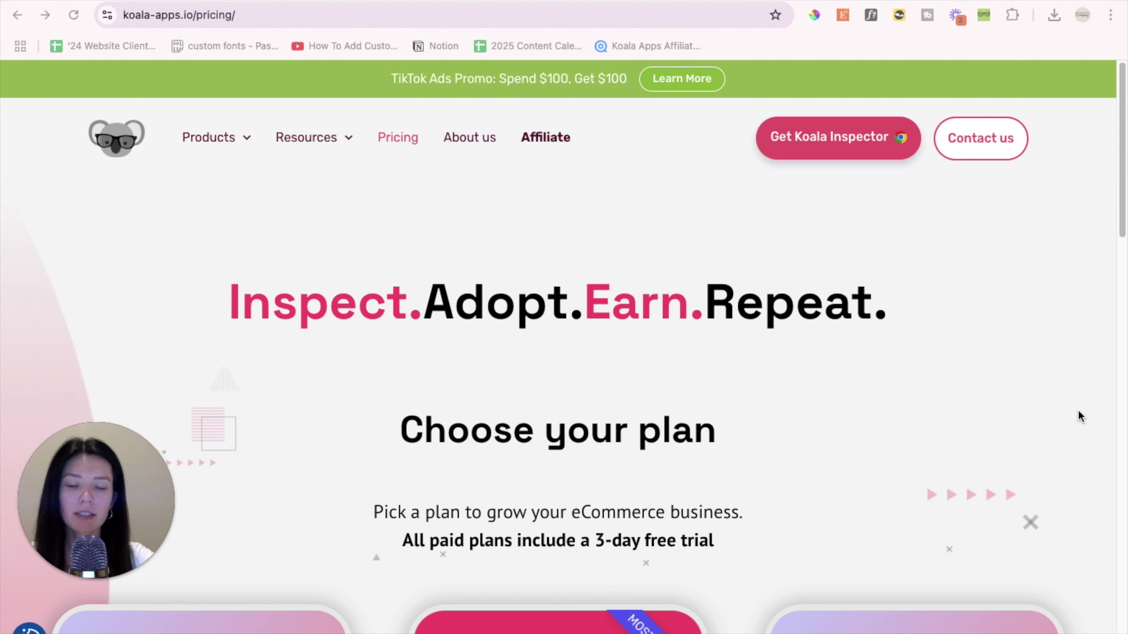
Step: Compare the Free, Unlimited and Professional plans on the Koala Apps pricing page, including their prices and features
scroll(1079, 414, down, 4)
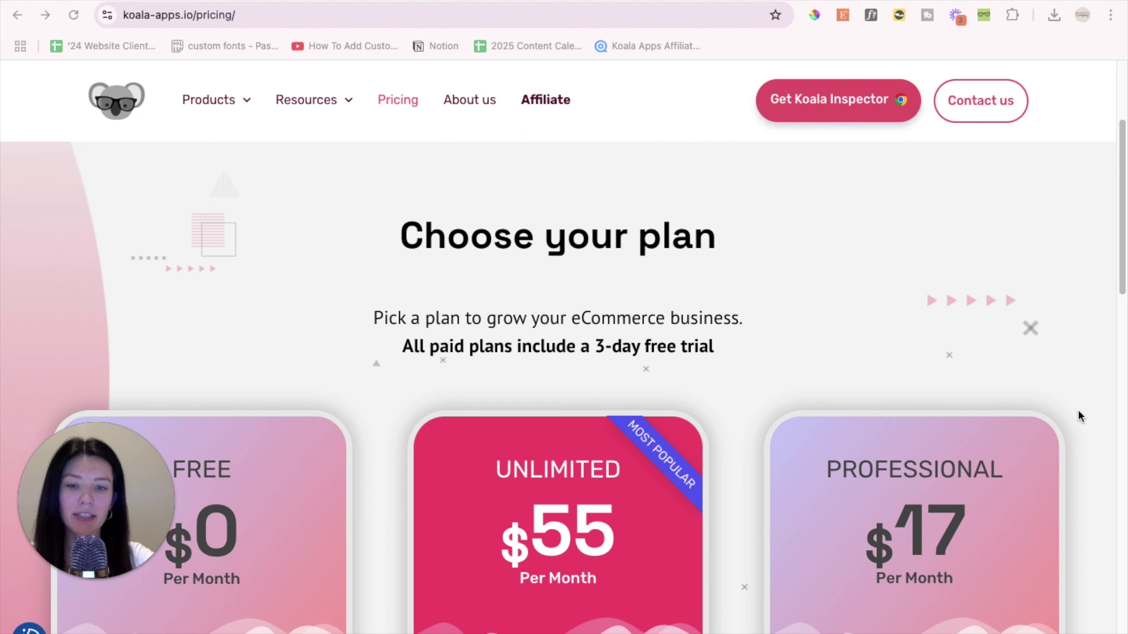
scroll(1078, 411, down, 5)
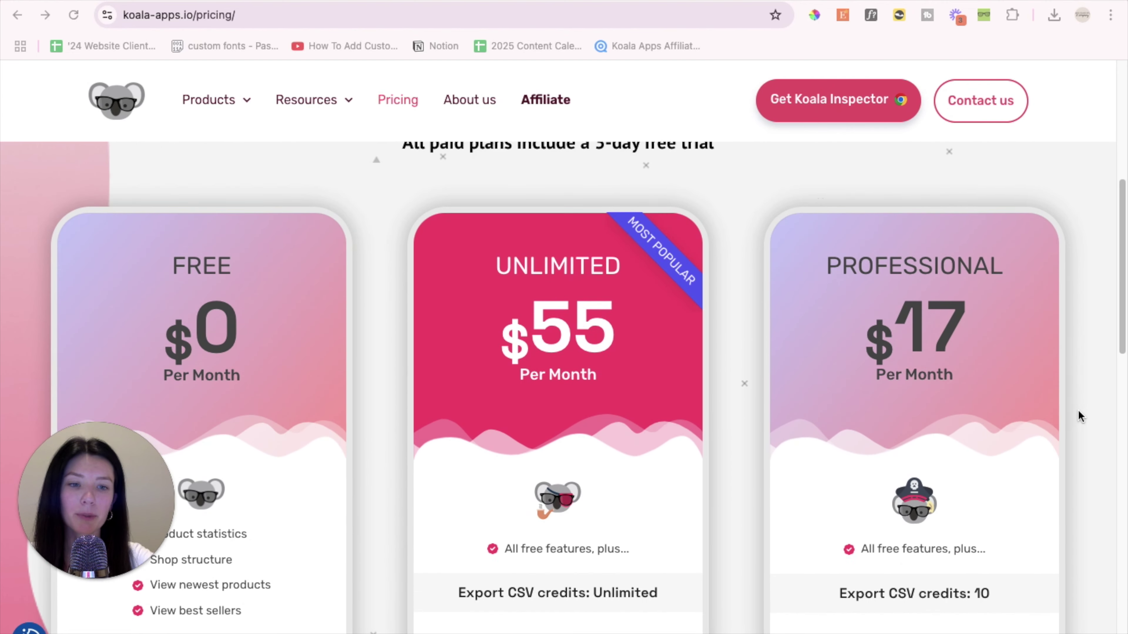
scroll(1080, 416, down, 1)
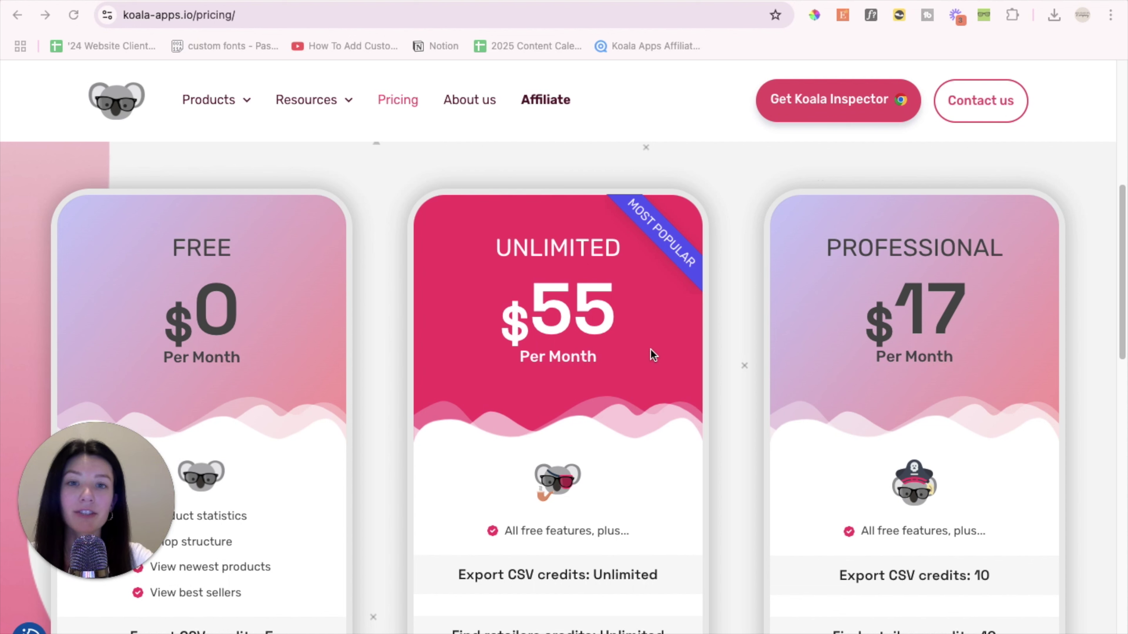
scroll(652, 355, down, 1)
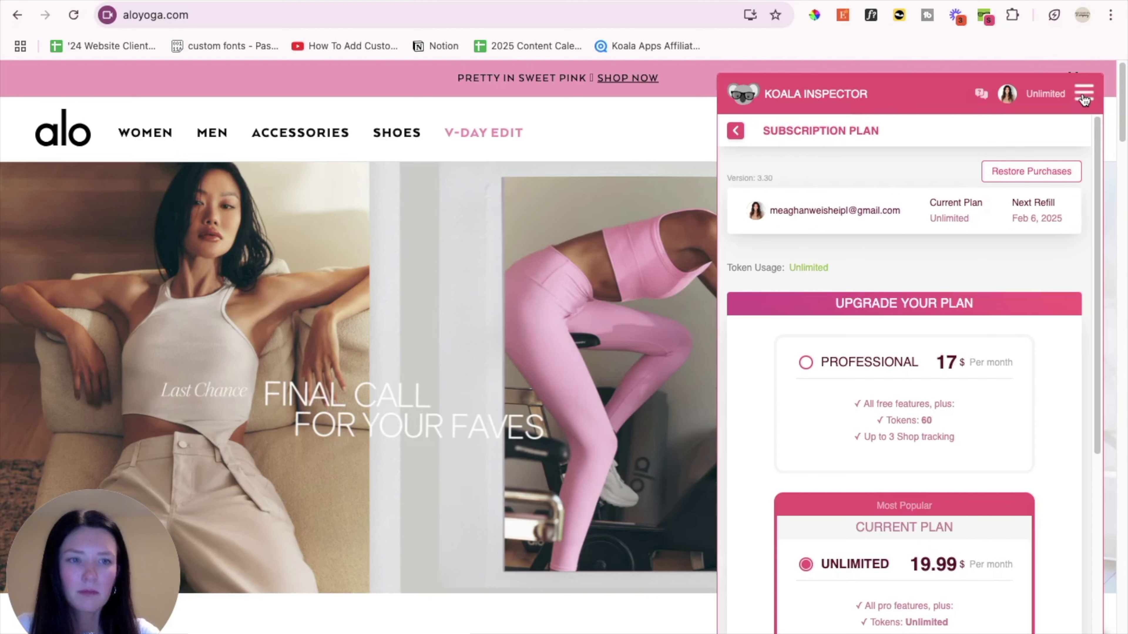
Step: Return to the Alo Yoga store overview and review its store details, Shopify applications and live trends
click(1082, 93)
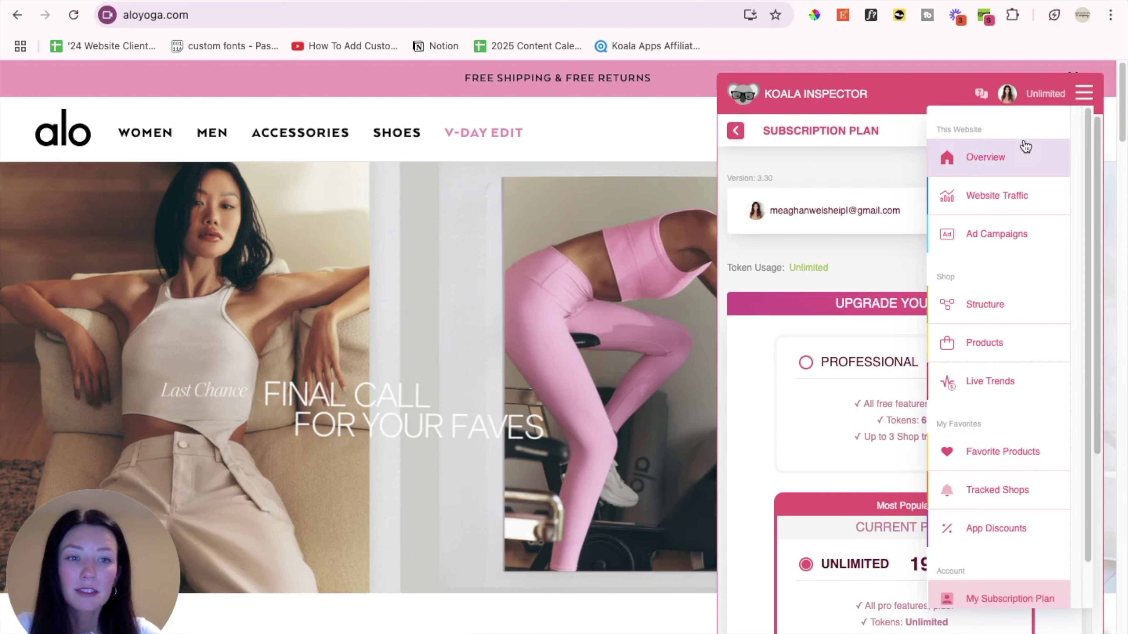
click(979, 155)
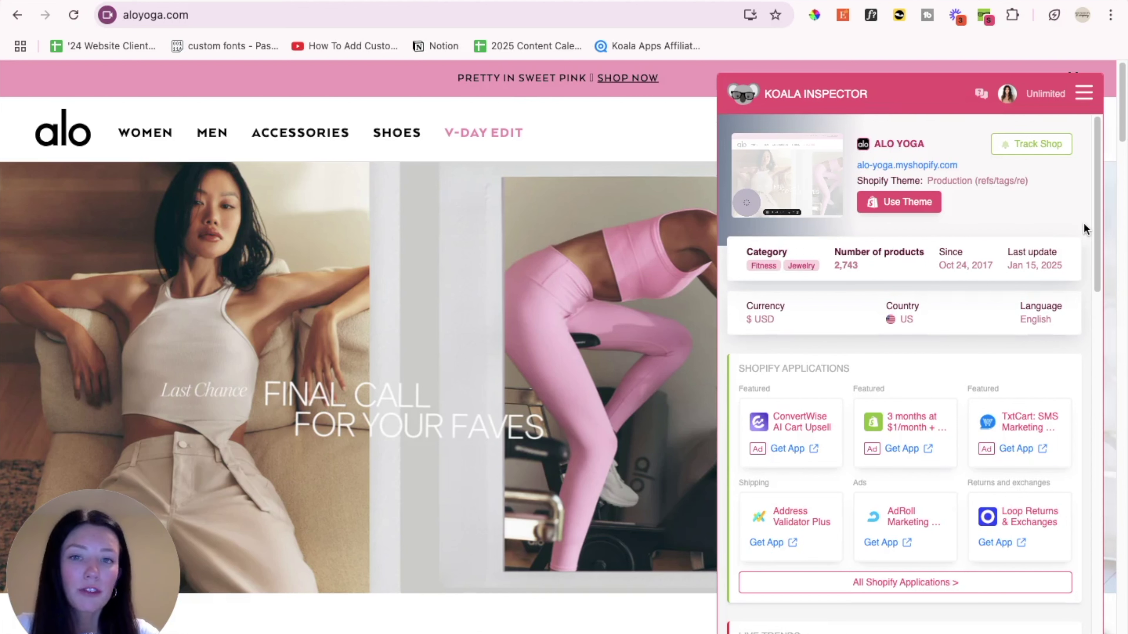
scroll(1084, 224, down, 3)
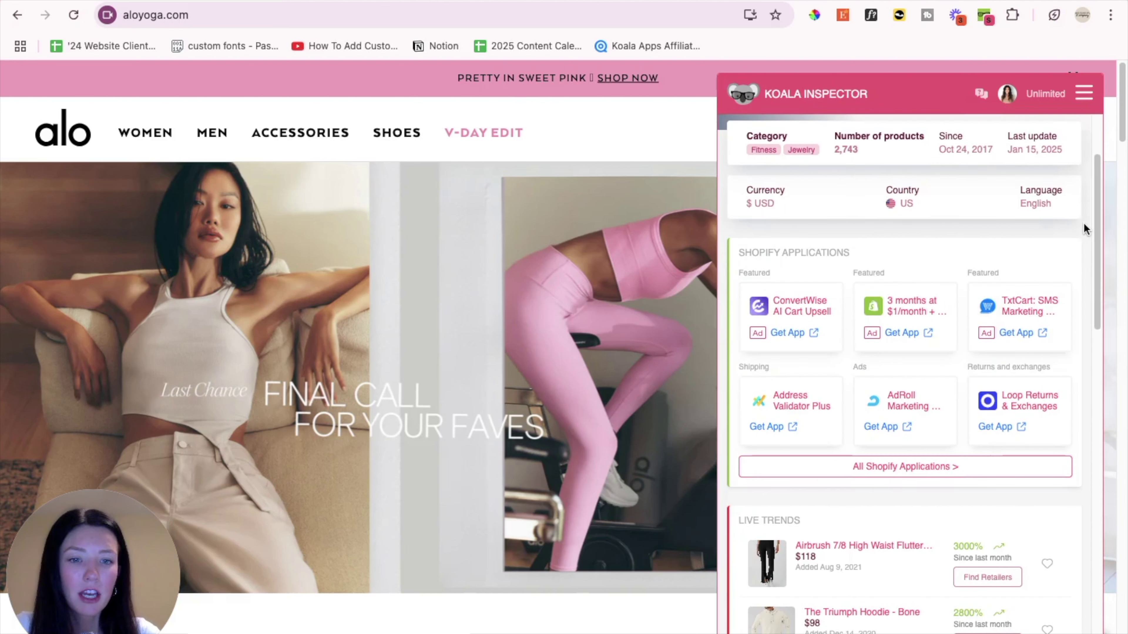
scroll(1072, 355, down, 3)
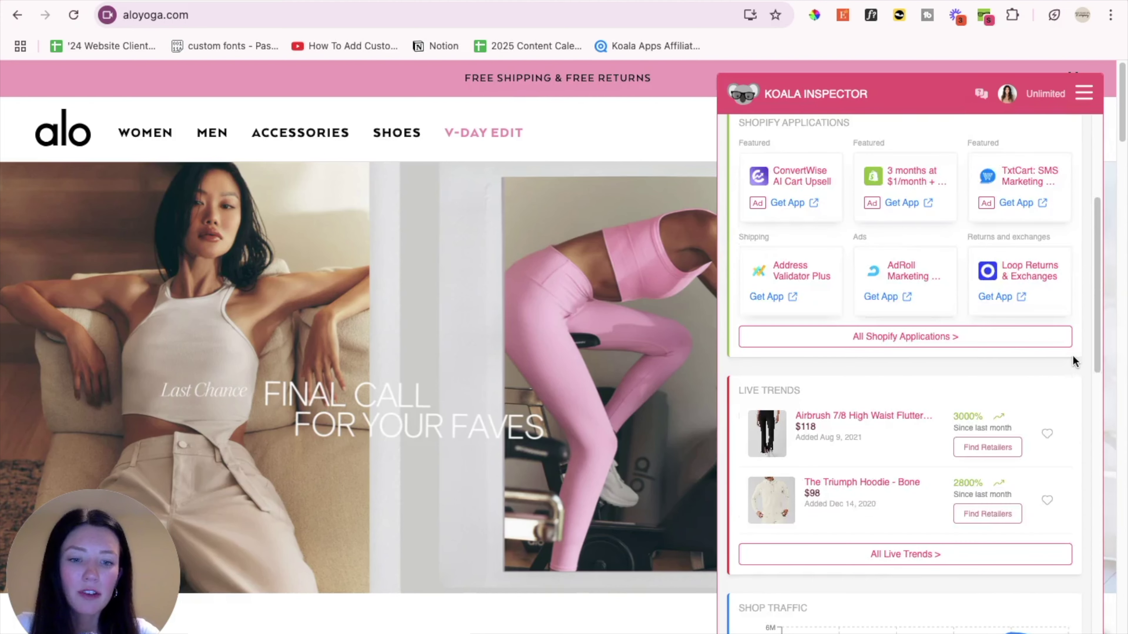
scroll(1072, 361, down, 2)
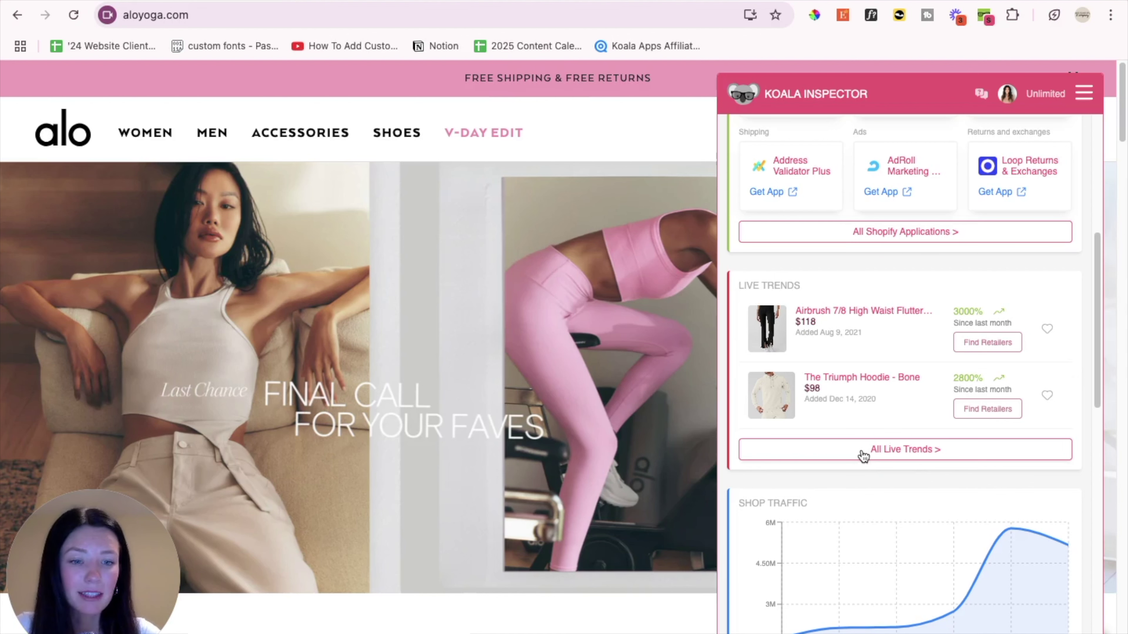
Step: Examine the overview's shop traffic chart, products, ad campaigns and app discounts down to the social links
scroll(1087, 465, down, 3)
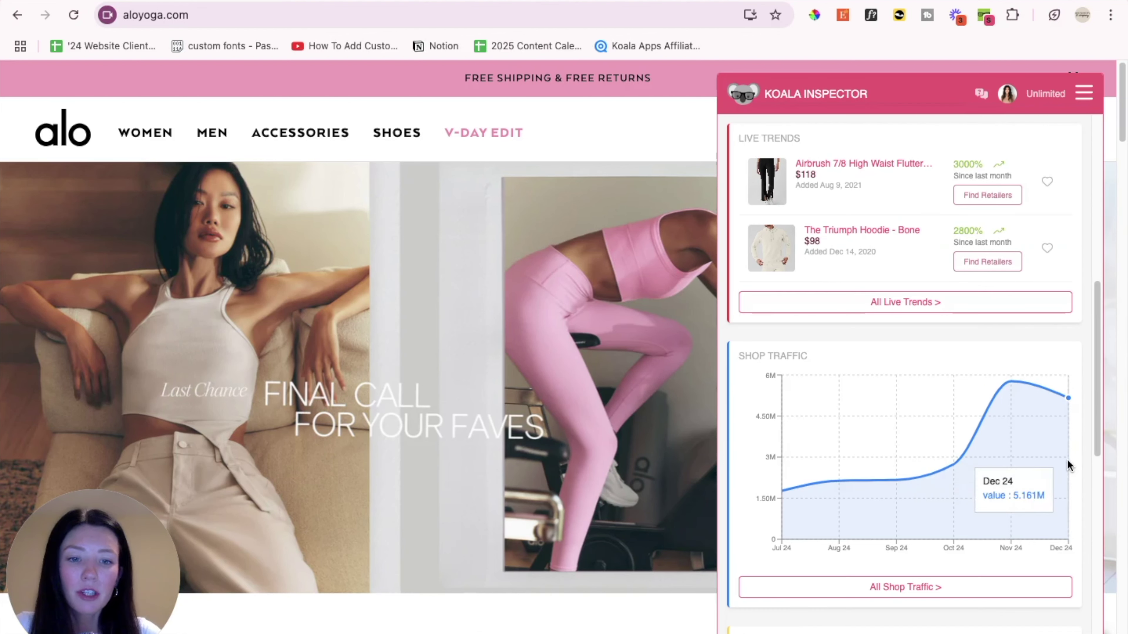
scroll(1067, 459, down, 2)
scroll(1067, 460, down, 5)
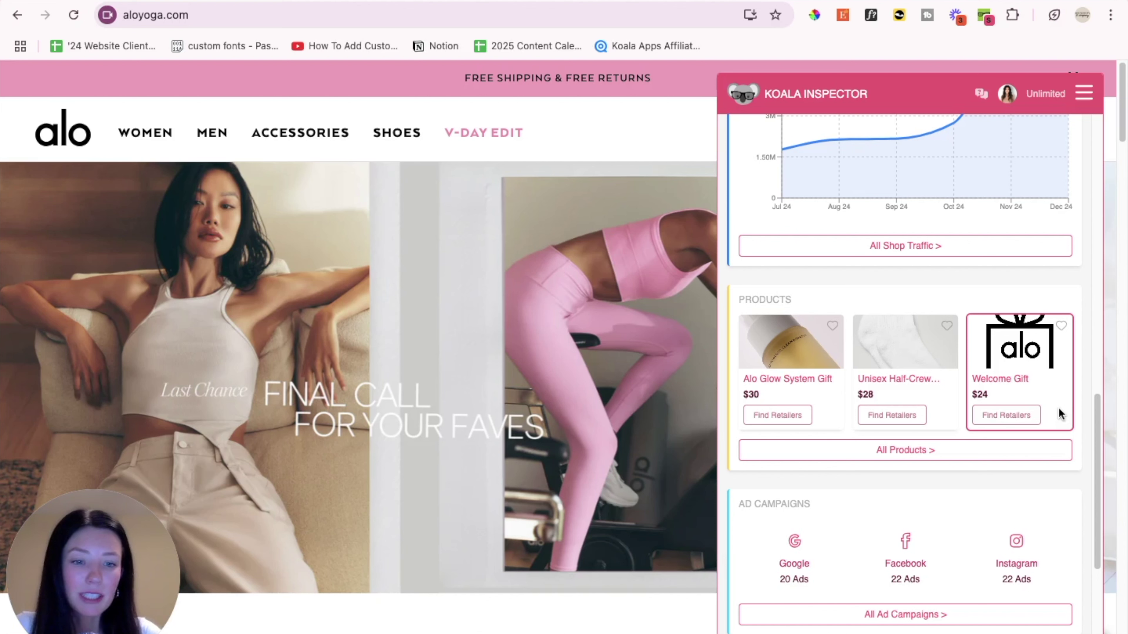
scroll(888, 451, down, 1)
scroll(887, 450, down, 3)
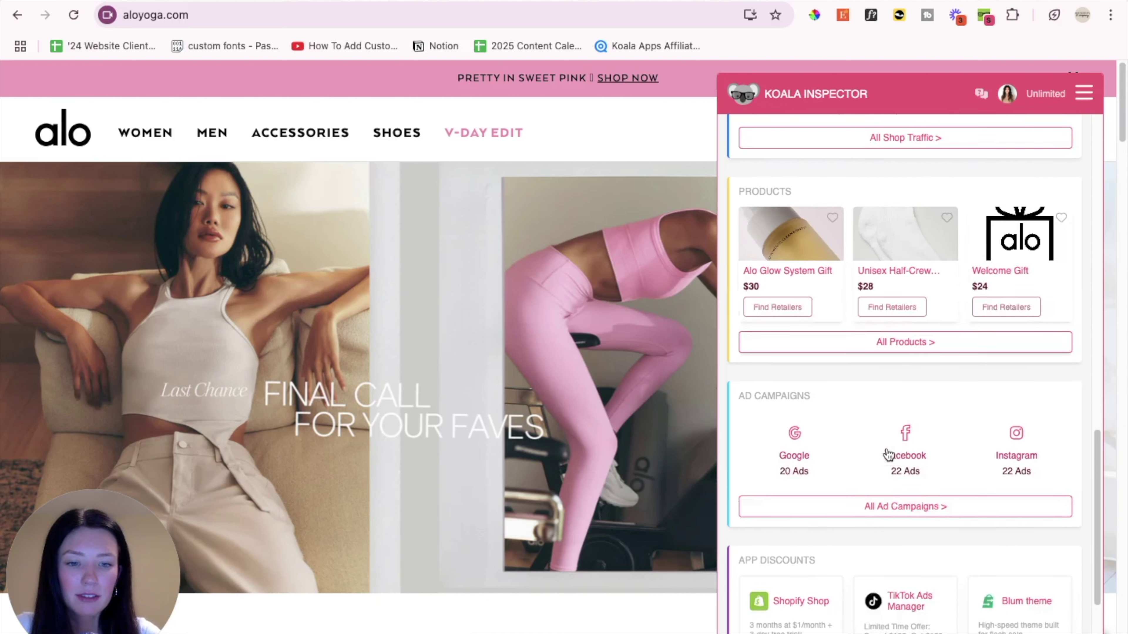
scroll(1063, 481, down, 1)
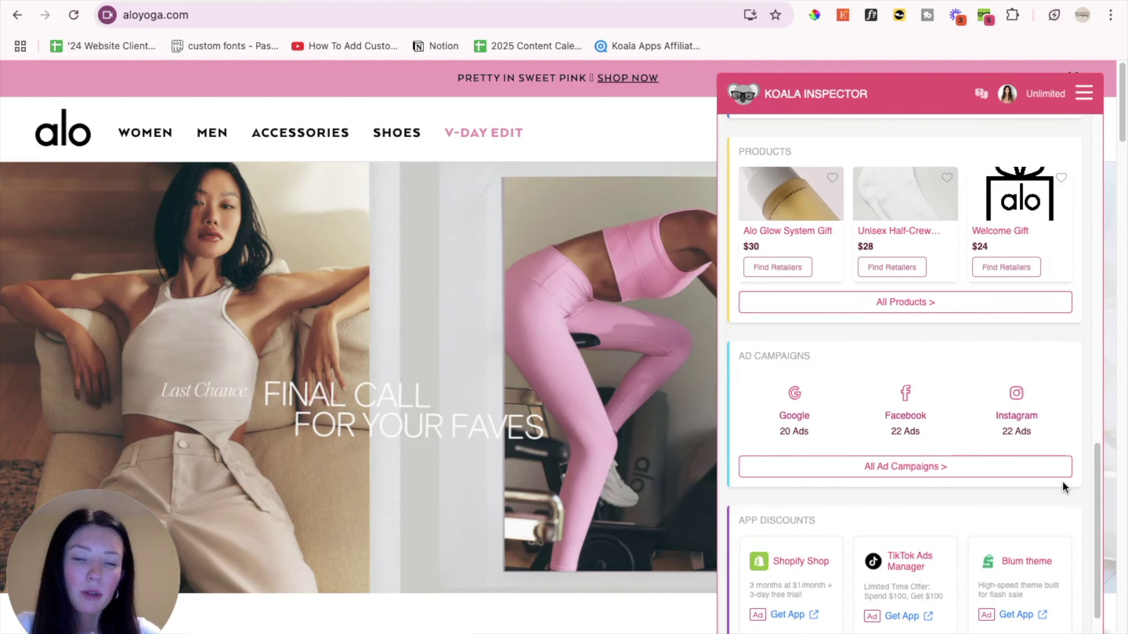
scroll(1063, 481, down, 3)
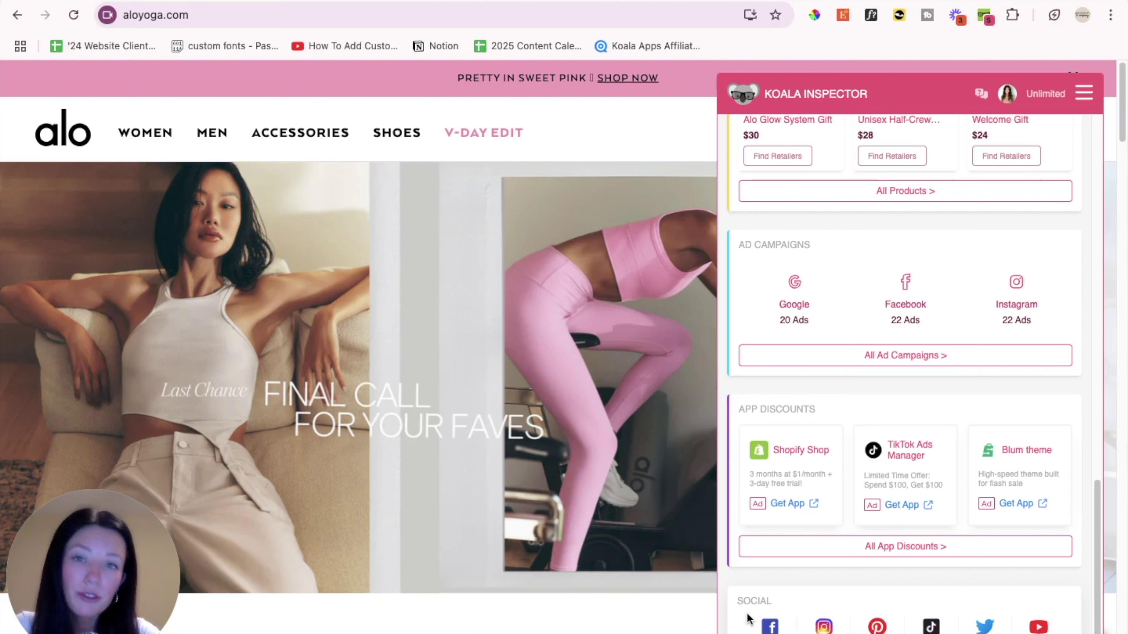
Step: Open the Alo Yoga shop's product list from the store overview
click(1084, 94)
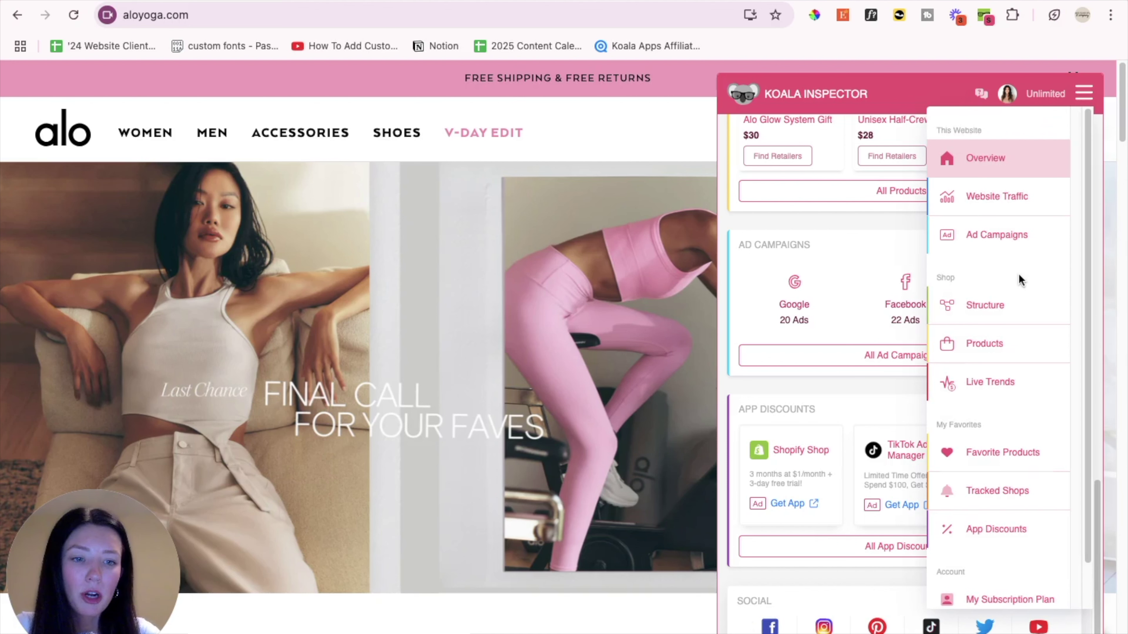
click(990, 350)
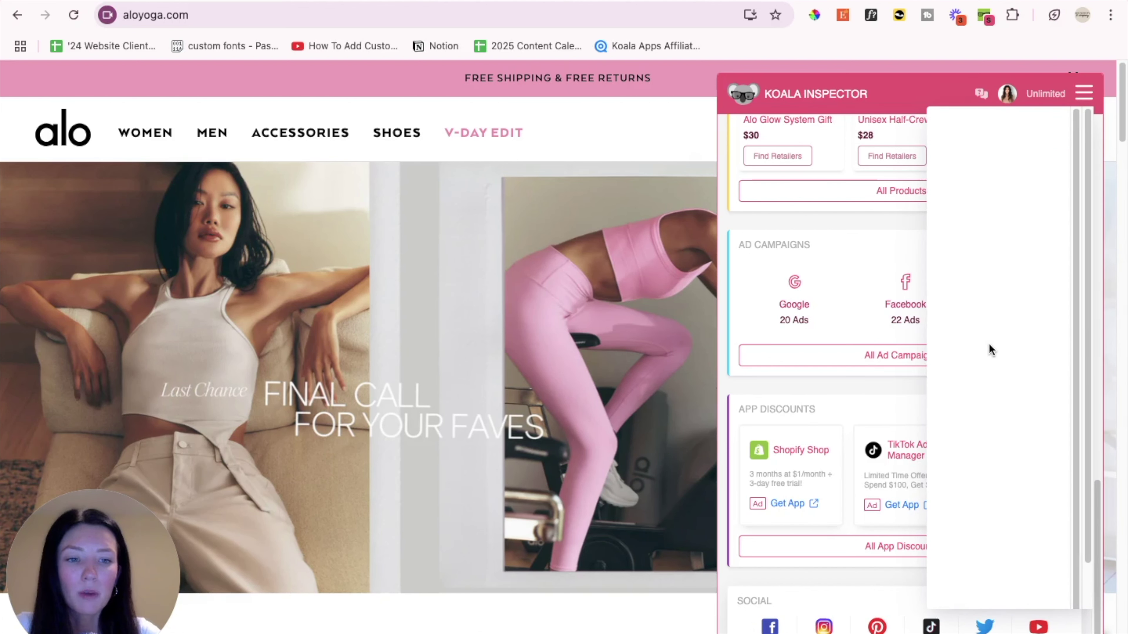